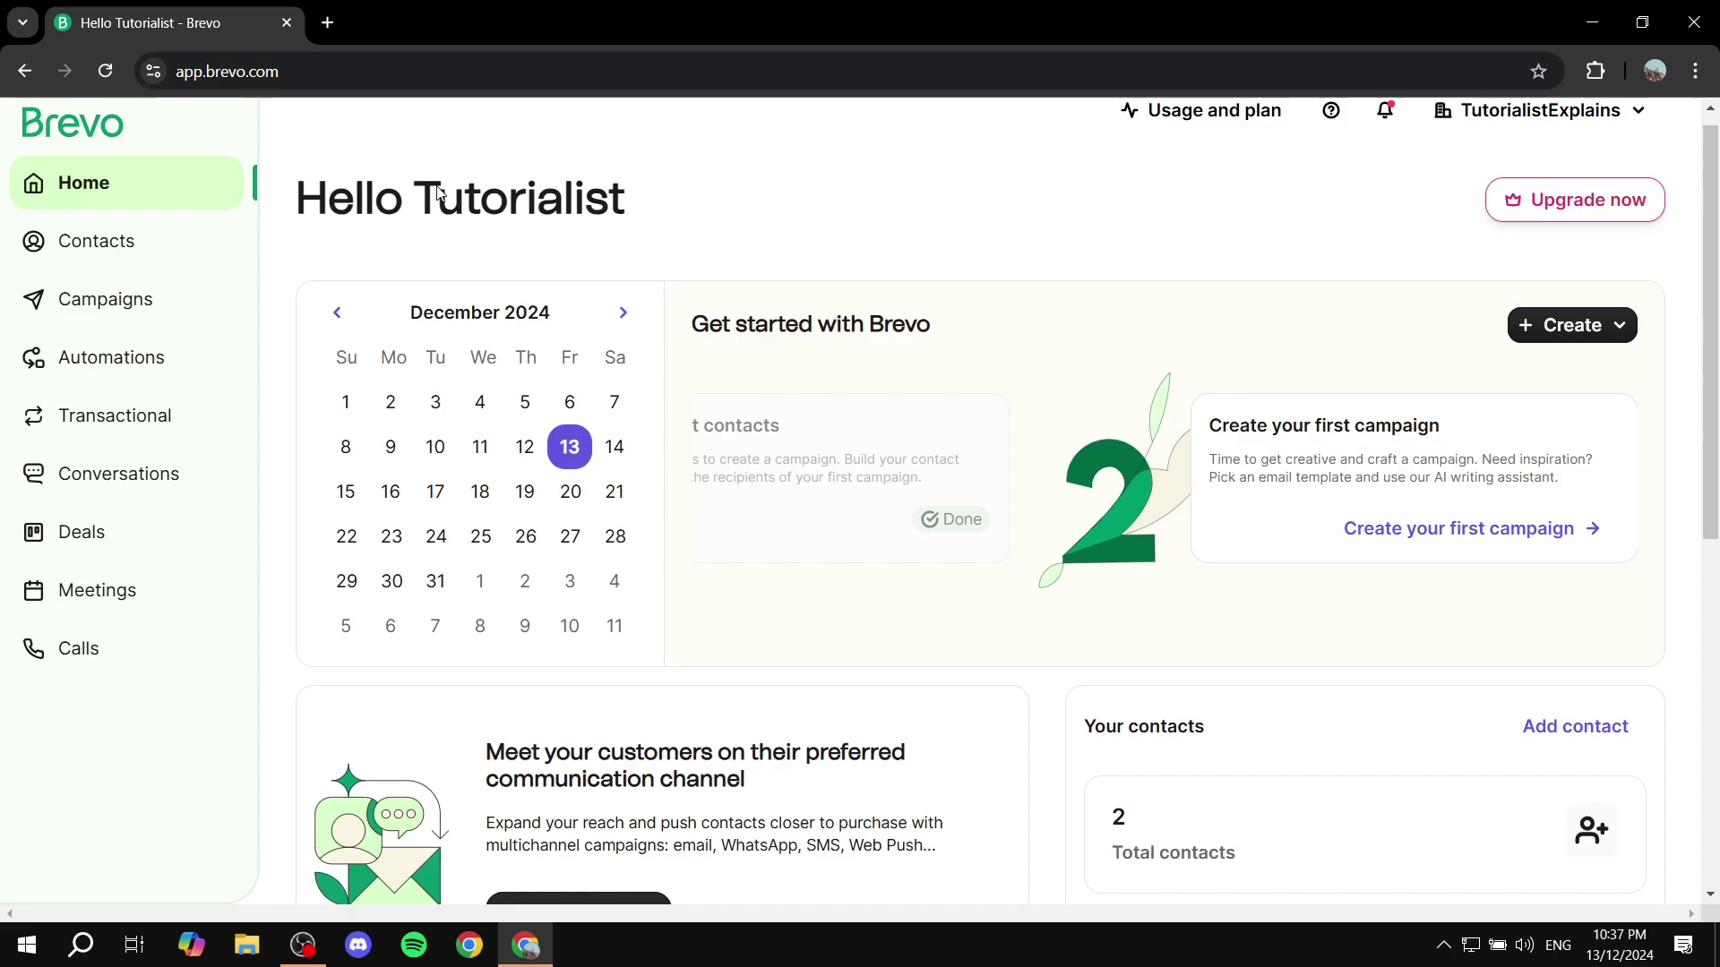
- From the Campaigns page, create a new email campaign named 'Test Camp'
click(130, 314)
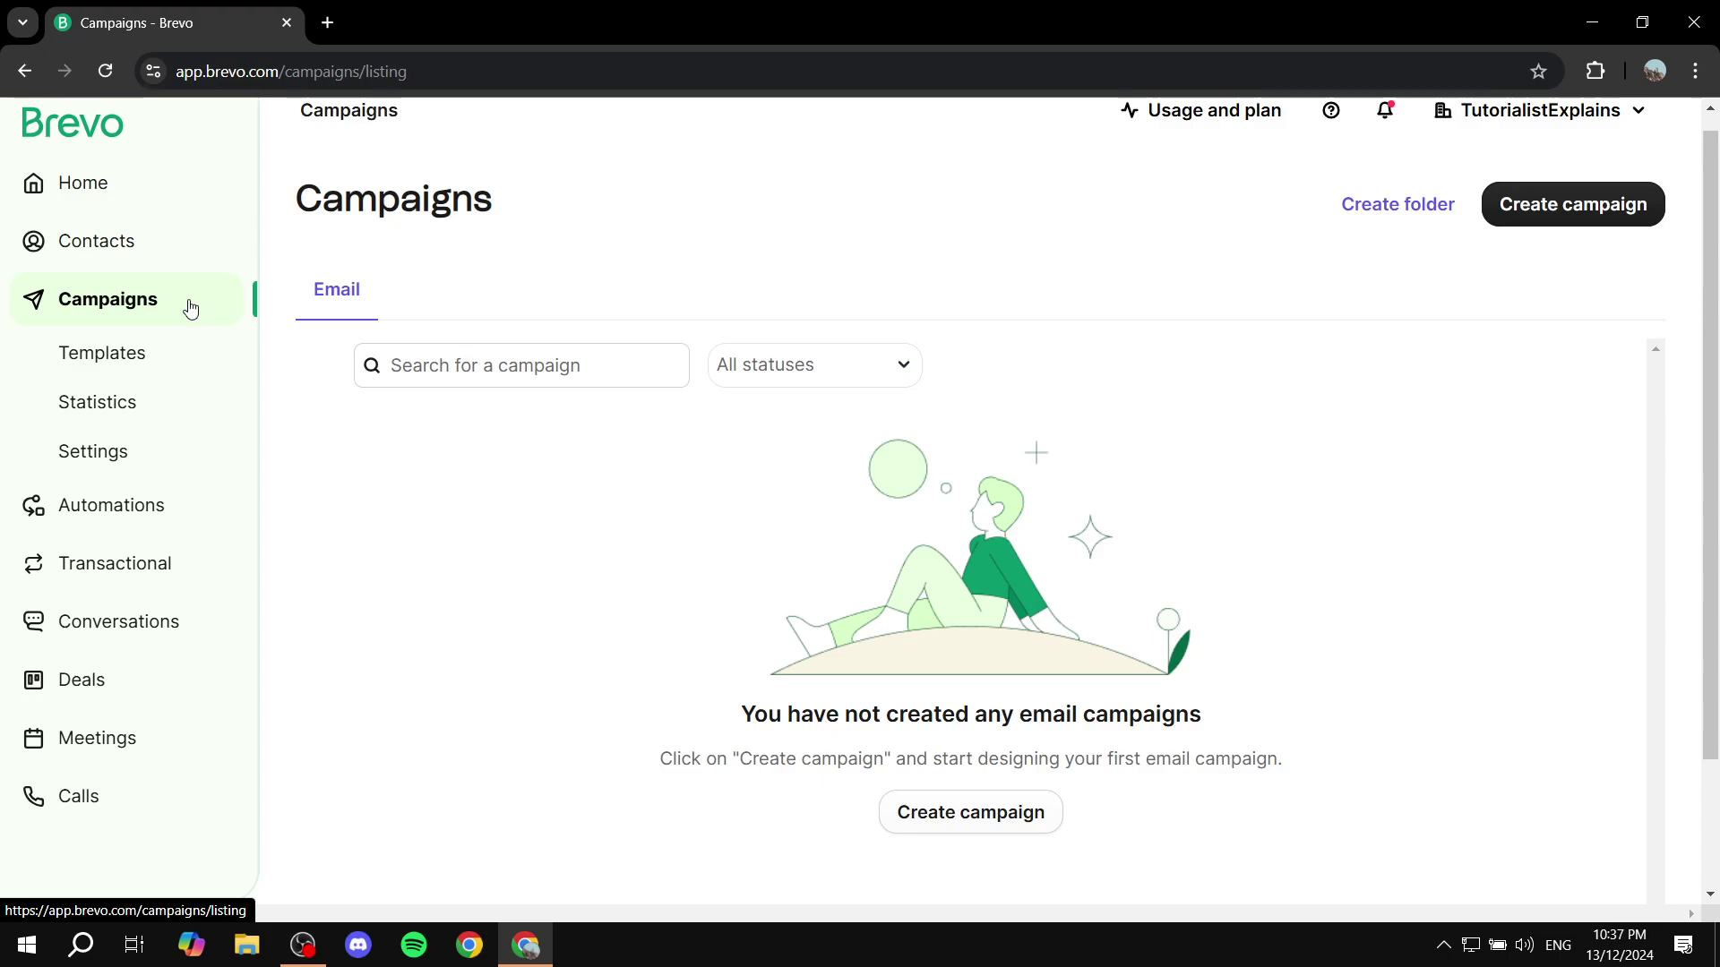
click(1610, 208)
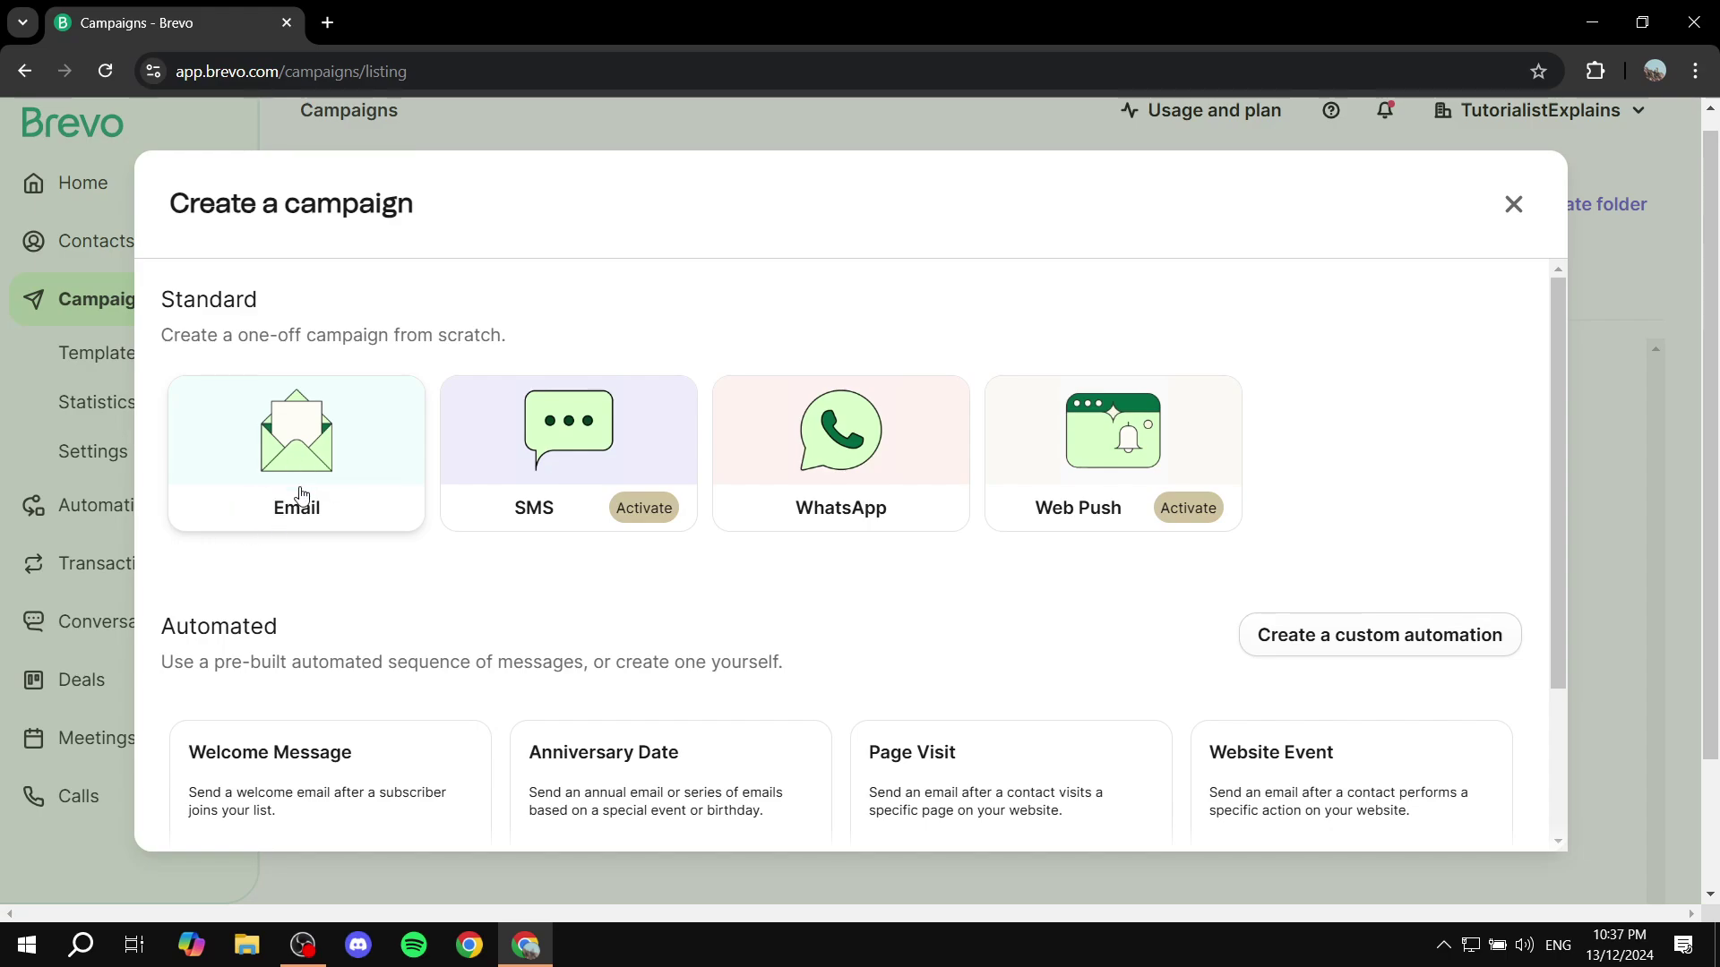
click(302, 488)
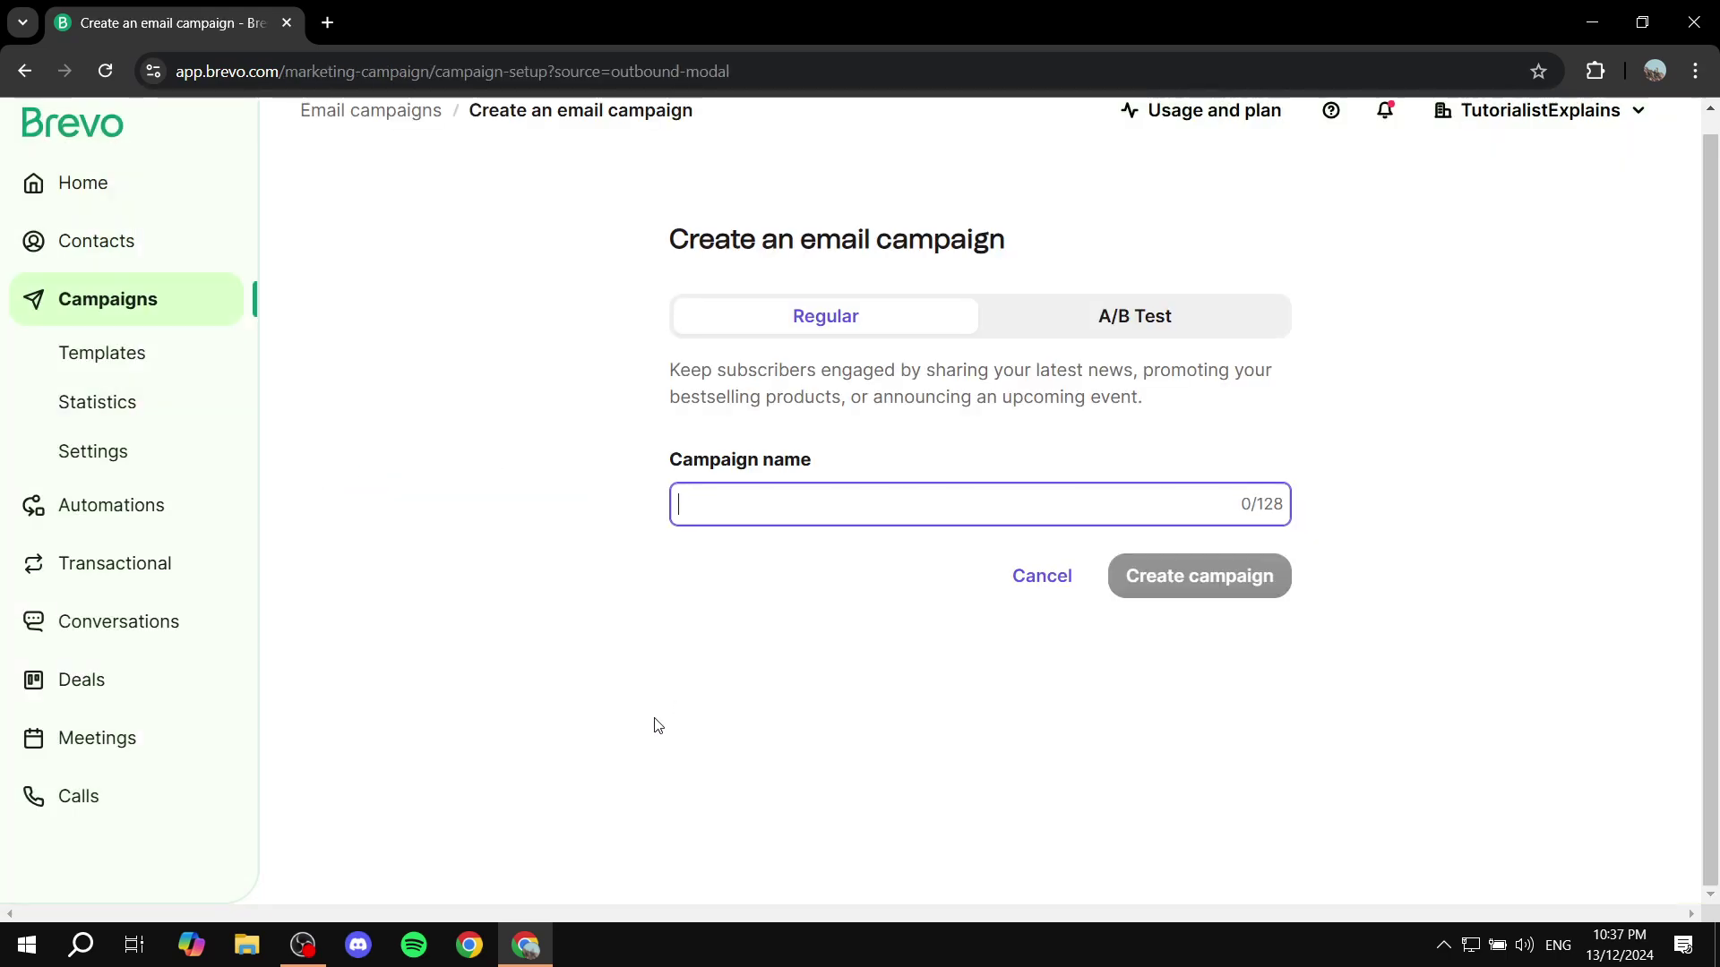
click(850, 503)
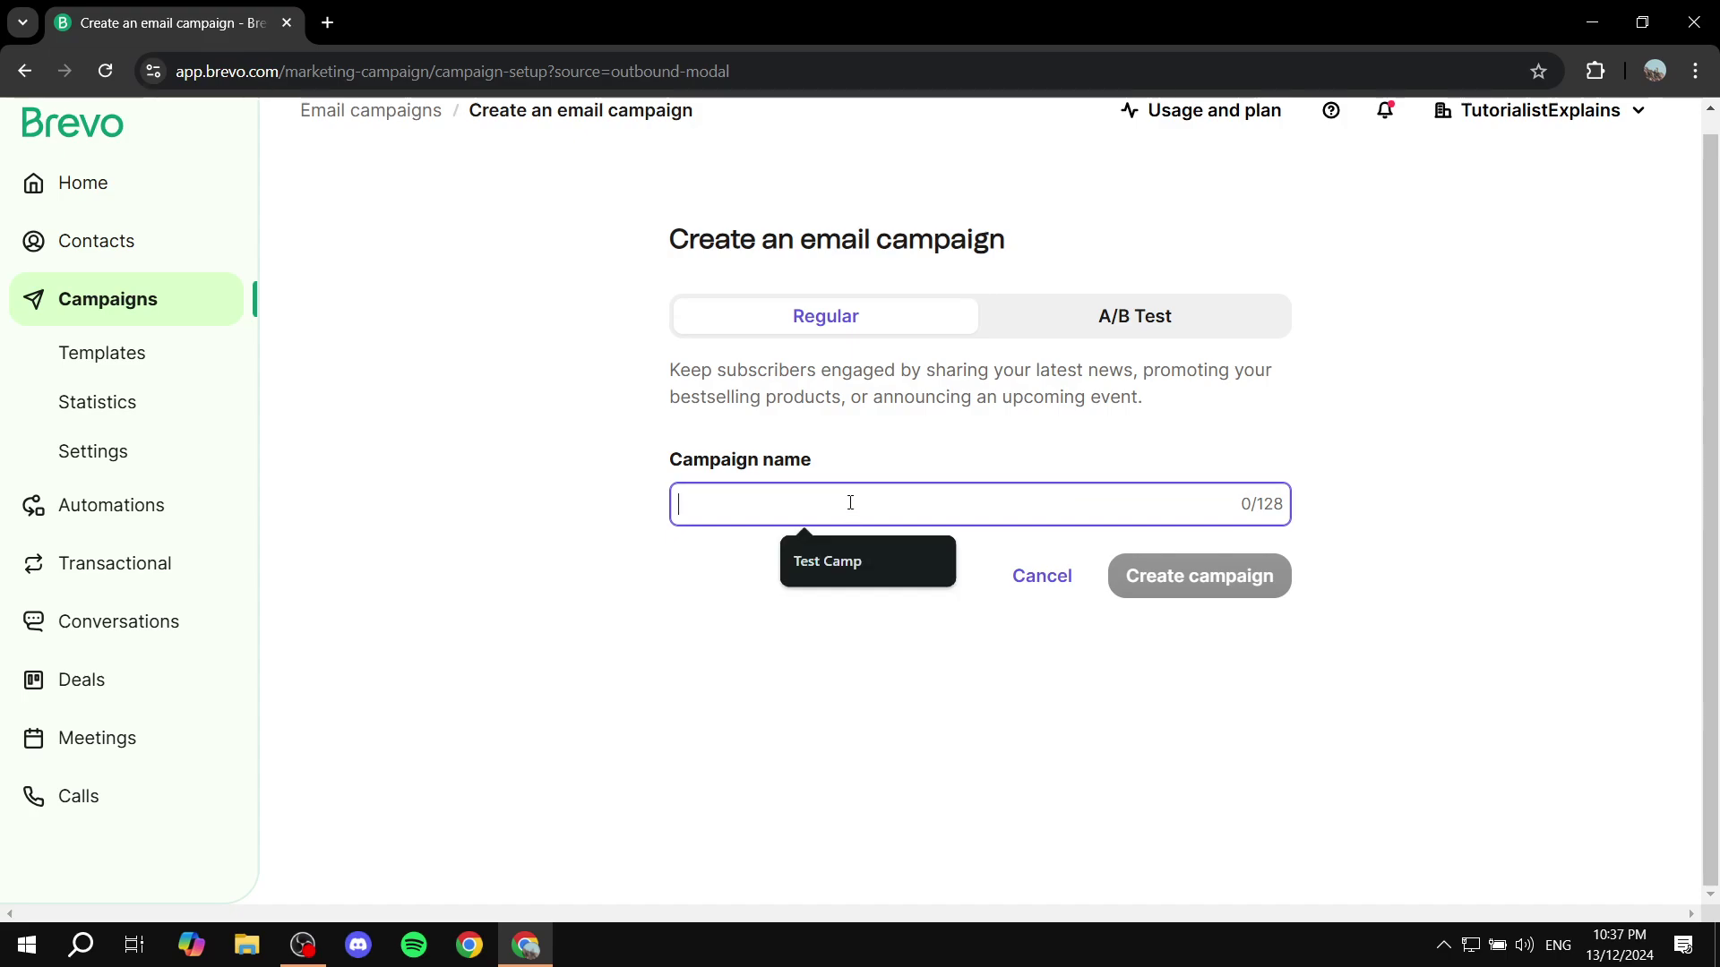
click(819, 555)
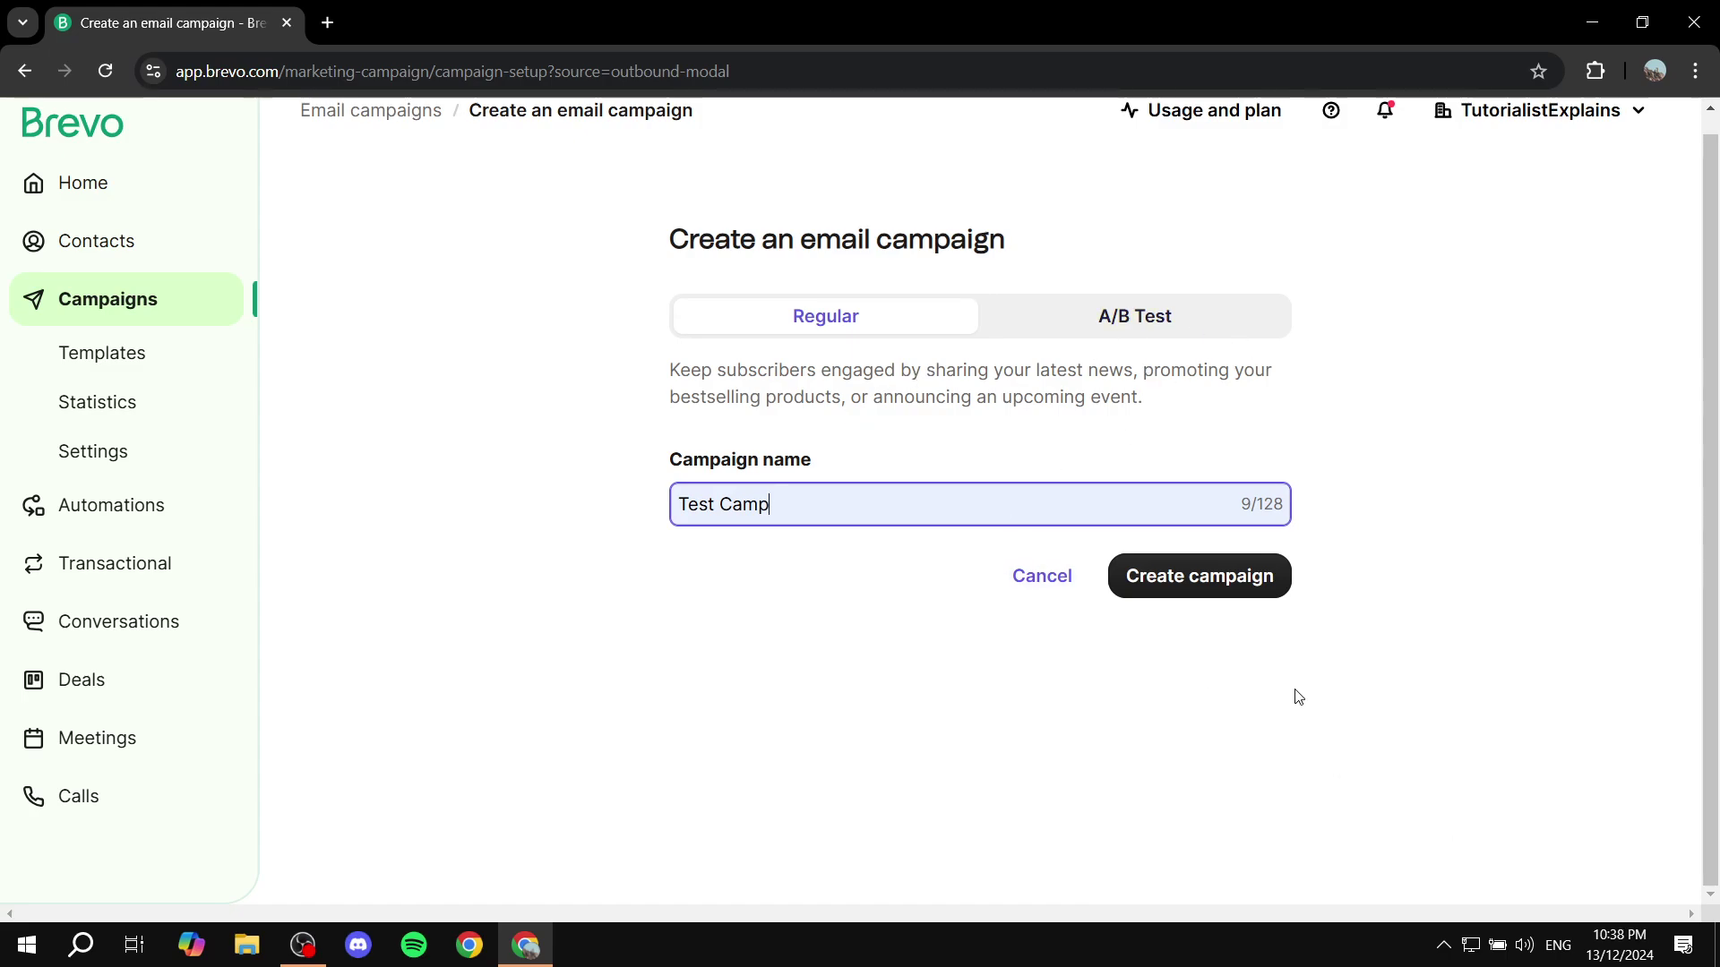
click(1220, 591)
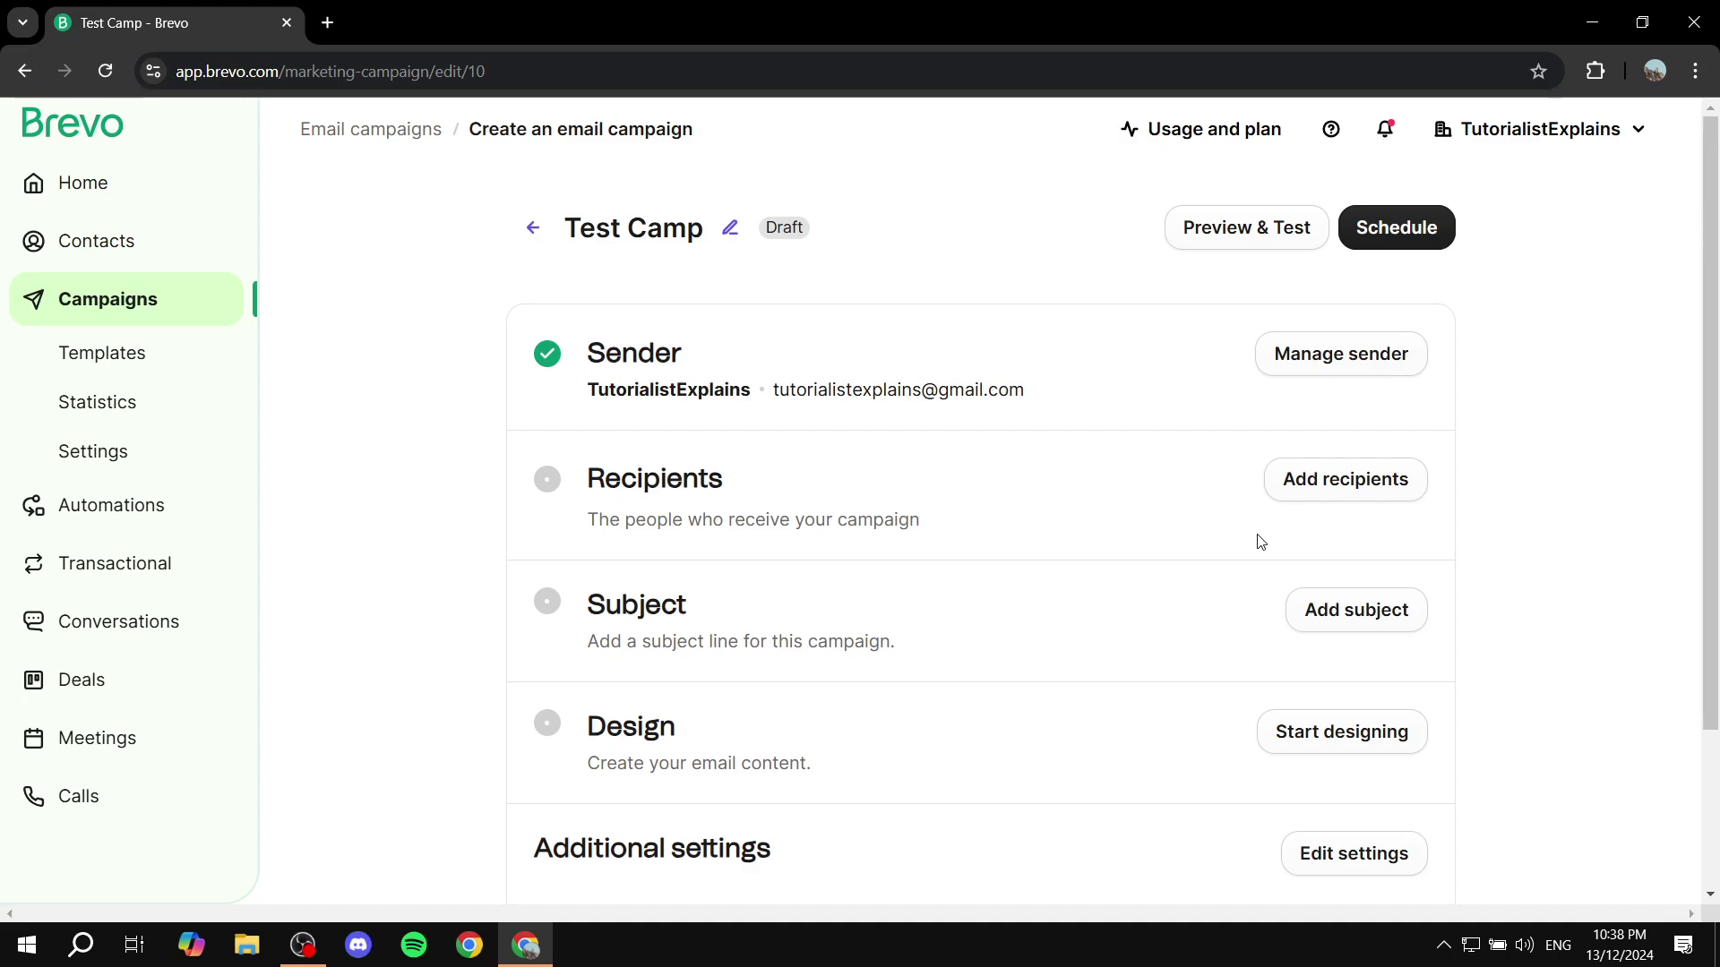
- Scroll the Test Camp draft page to locate and highlight the Additional settings row
scroll(741, 524, down, 3)
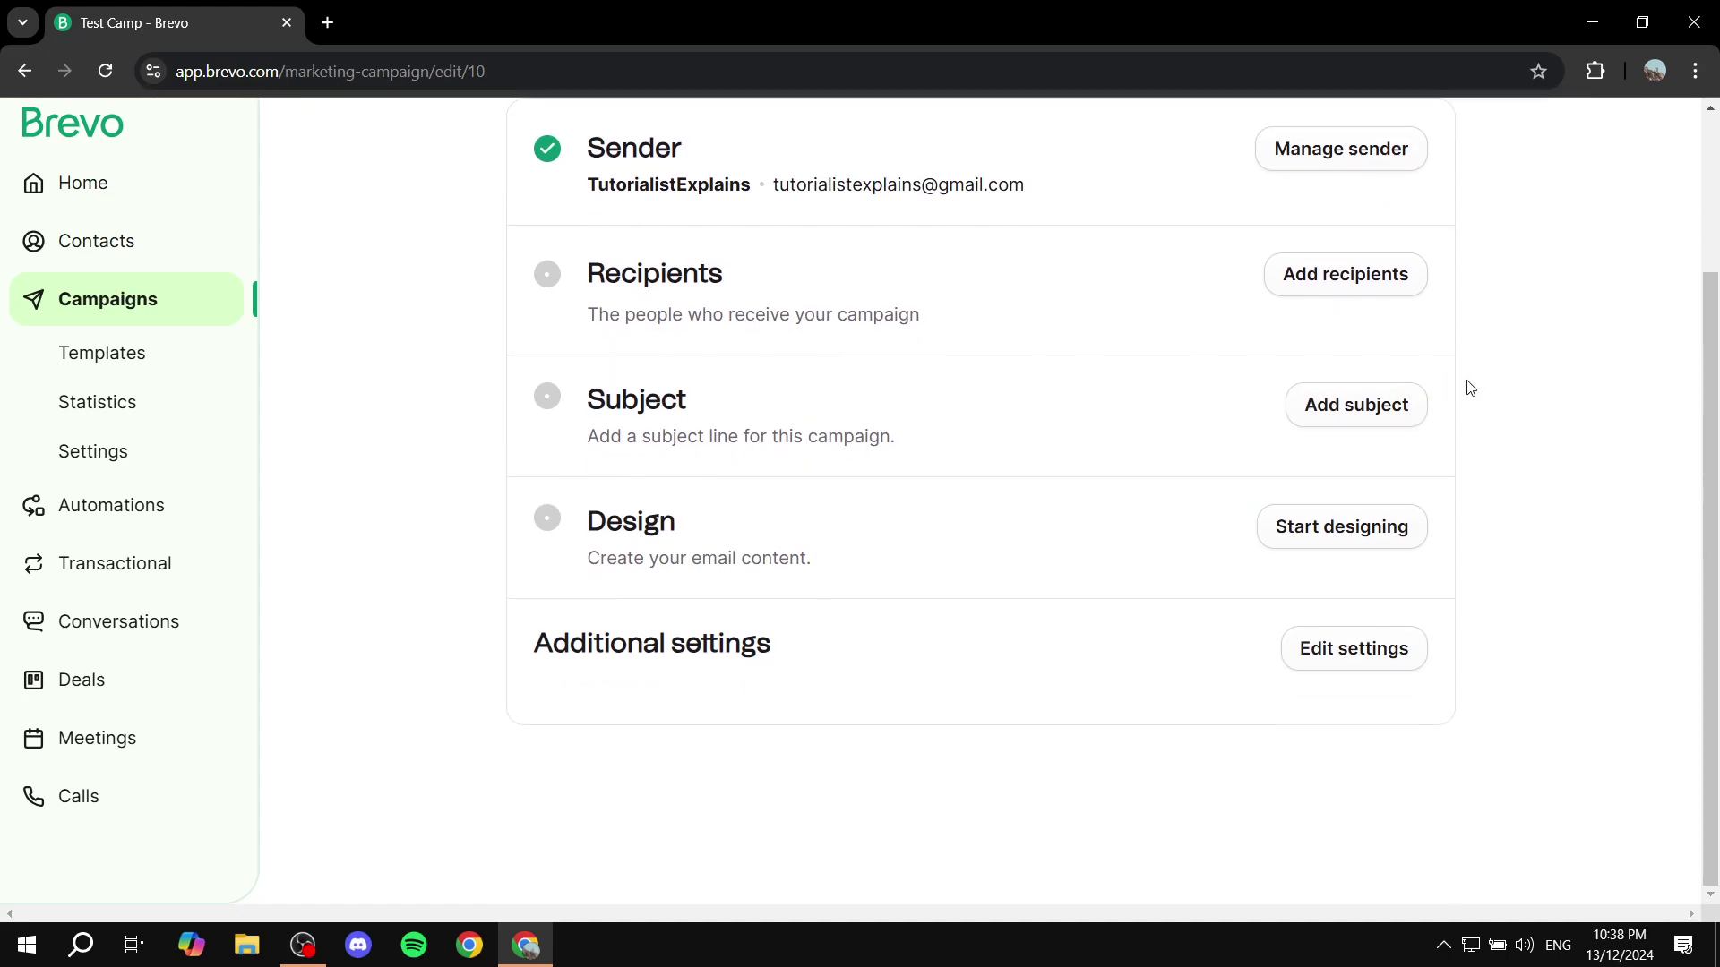
scroll(1466, 387, up, 2)
scroll(1341, 315, down, 1)
scroll(1487, 269, up, 1)
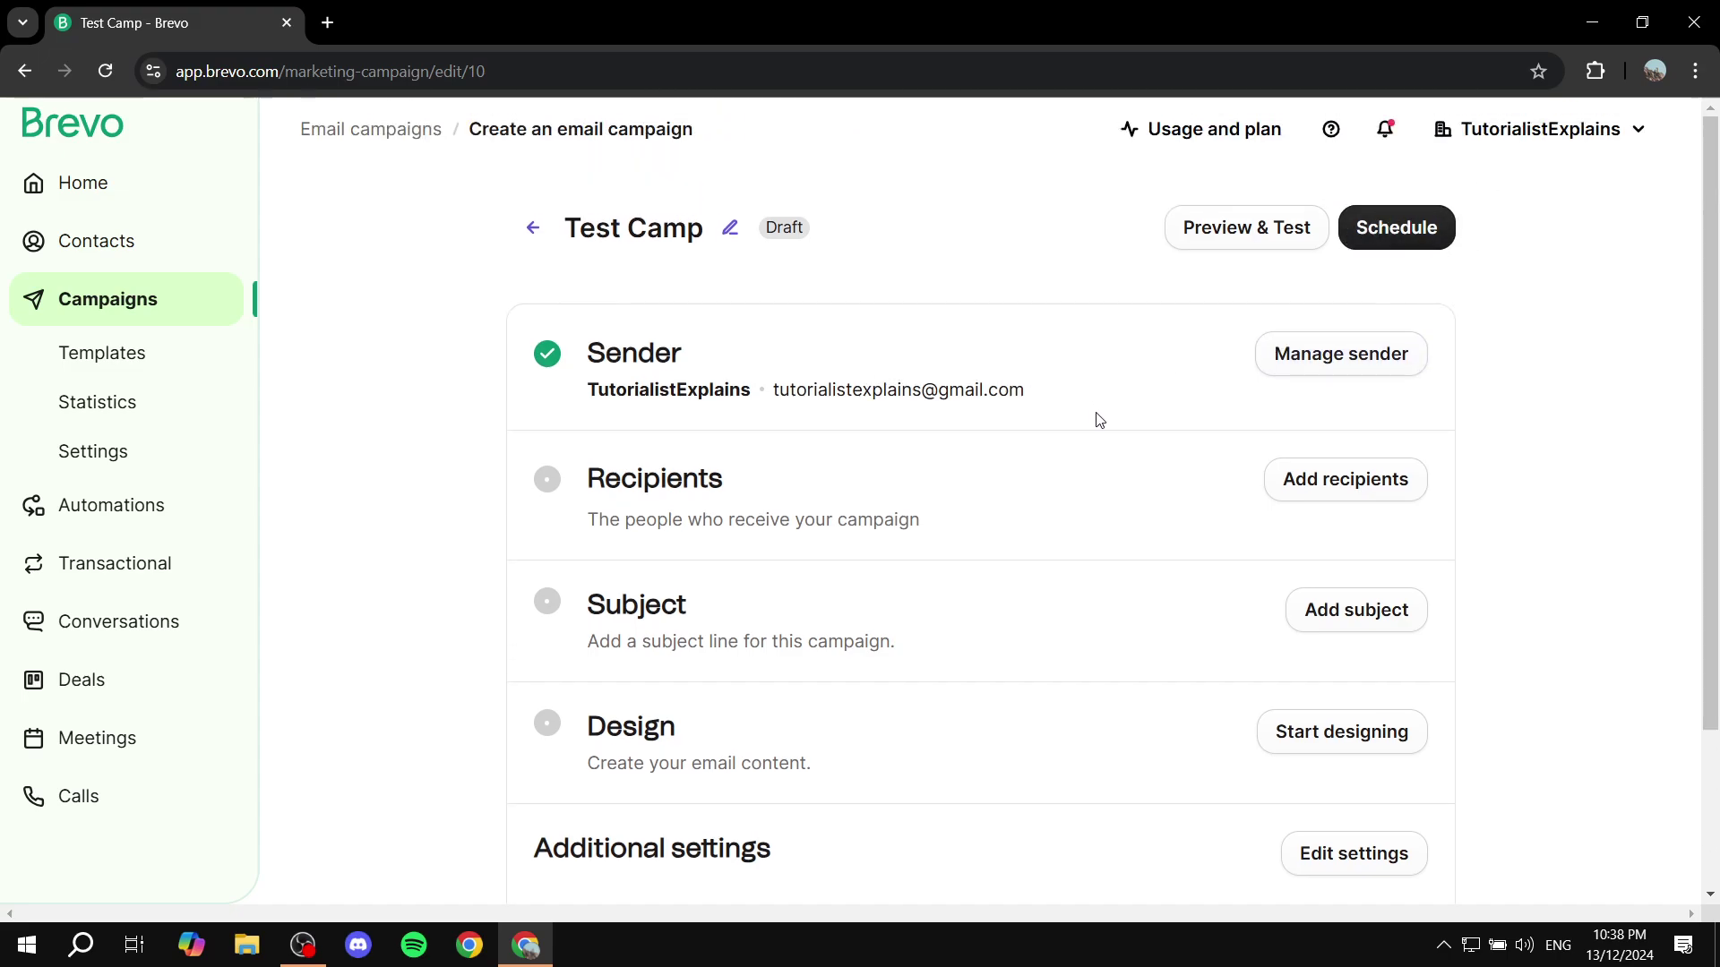
scroll(1094, 422, down, 2)
drag(530, 667, 775, 653)
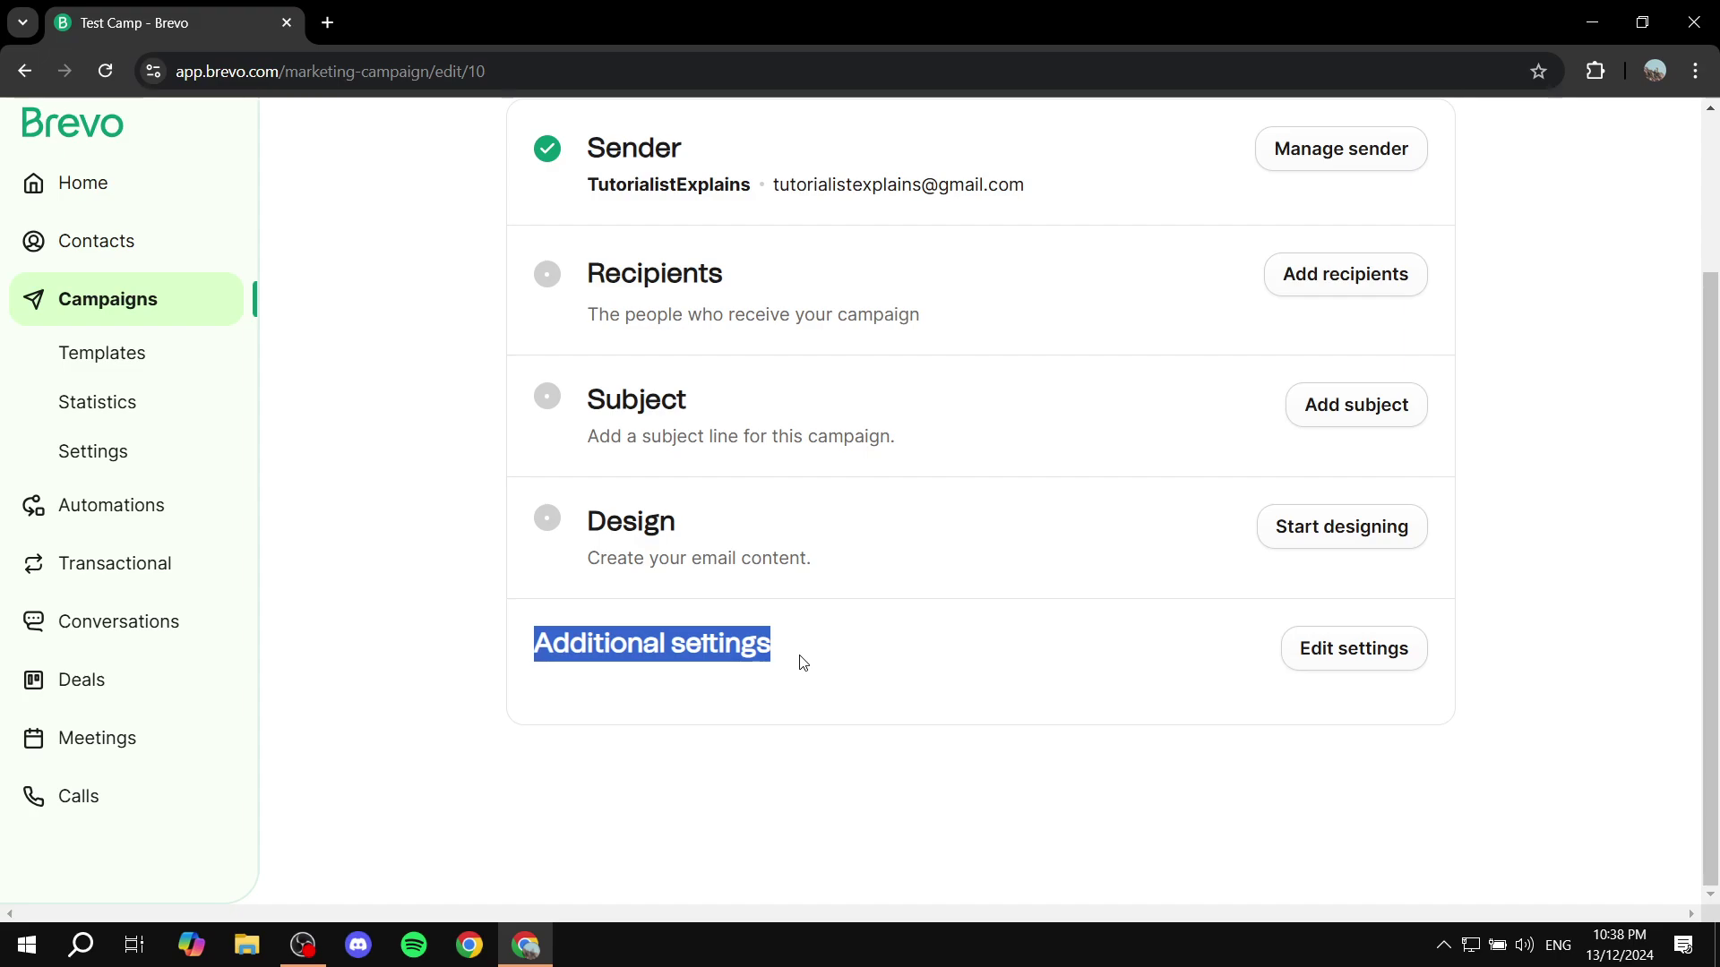
click(504, 654)
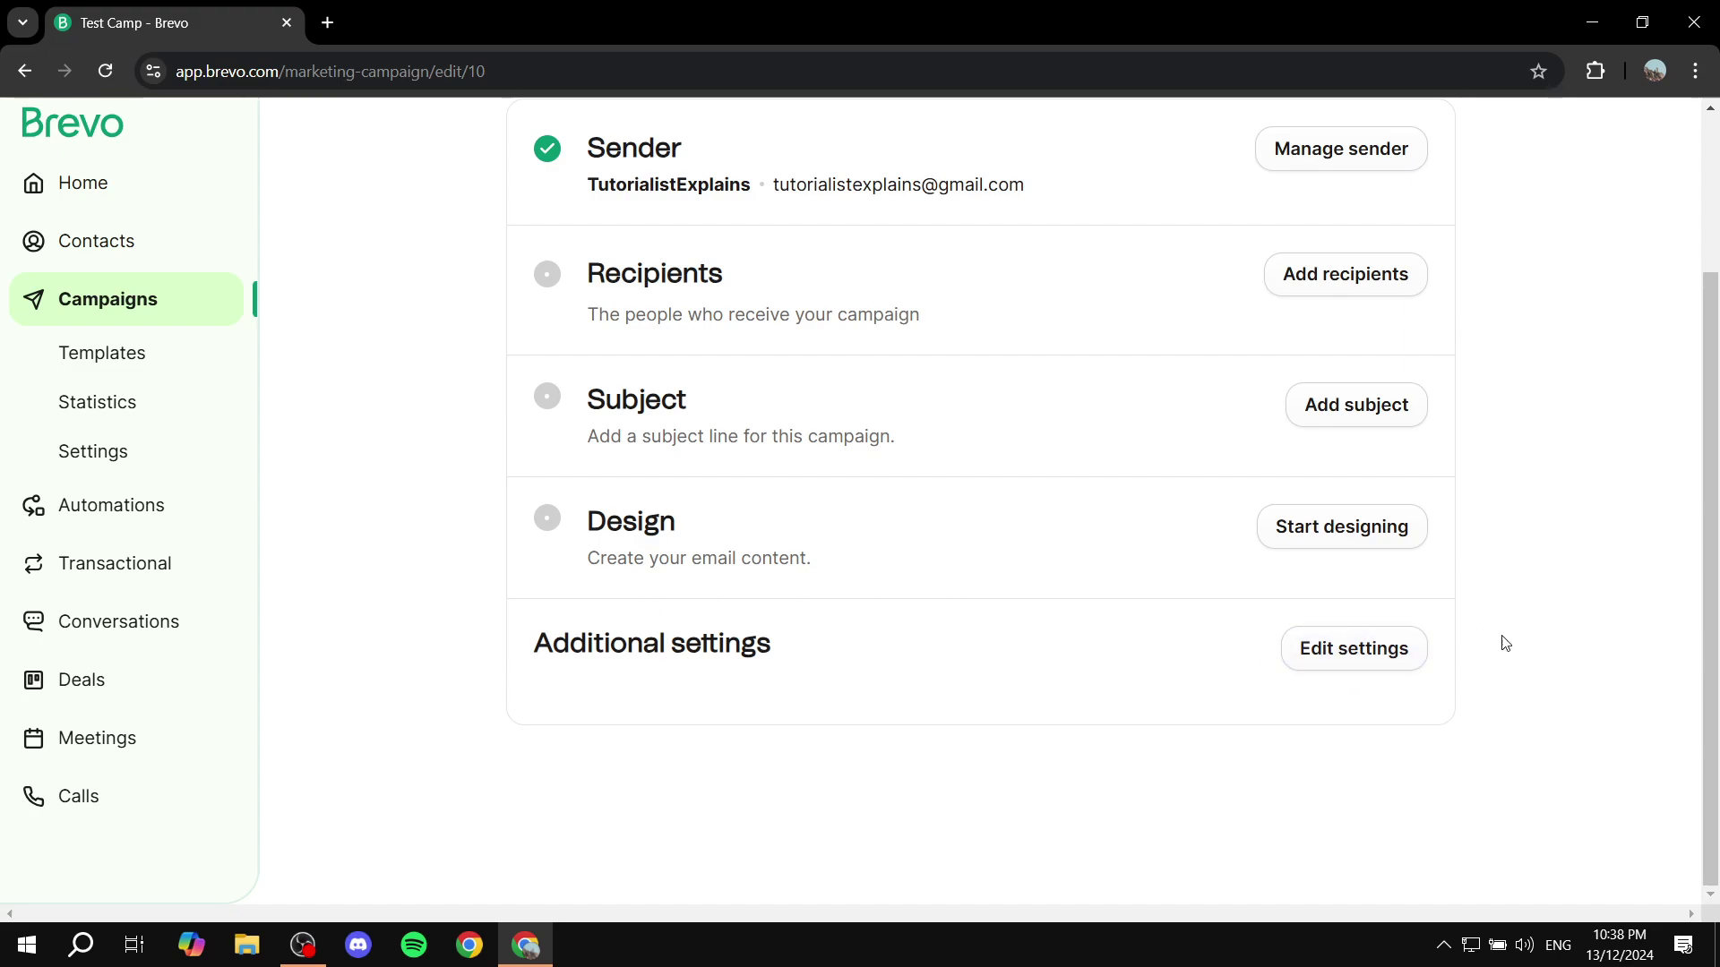
- Expand Additional settings and review the Personalization options and the Send To help
click(1393, 652)
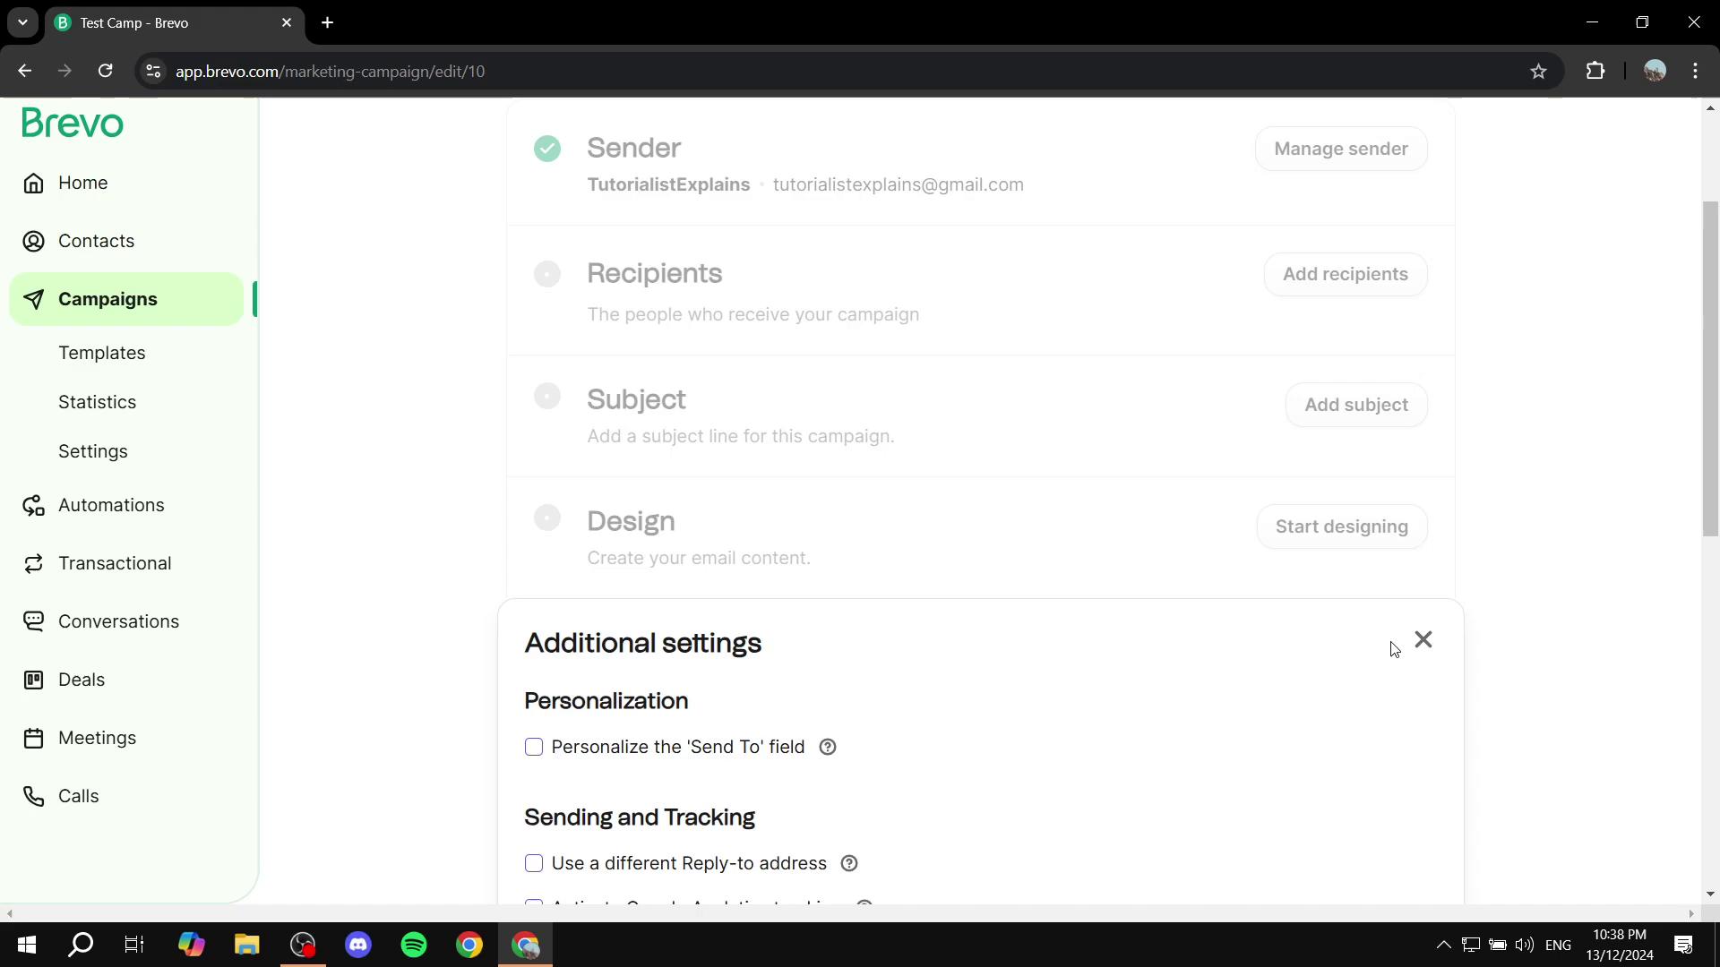
scroll(1267, 565, down, 3)
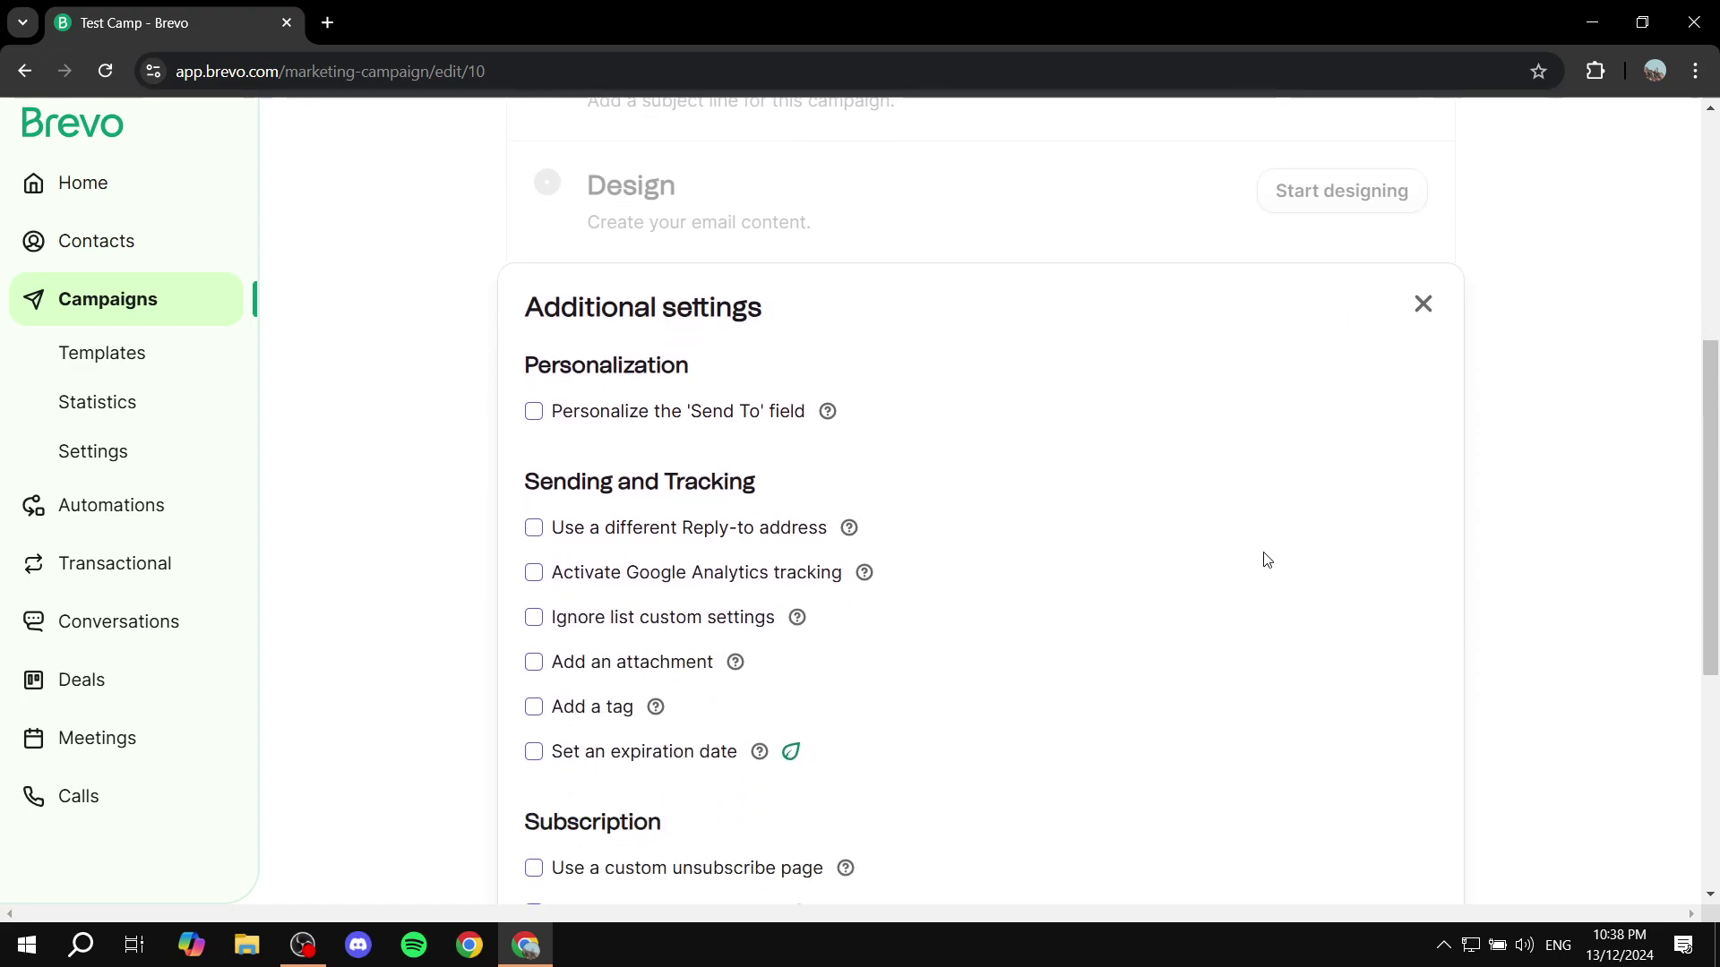
scroll(1326, 414, down, 1)
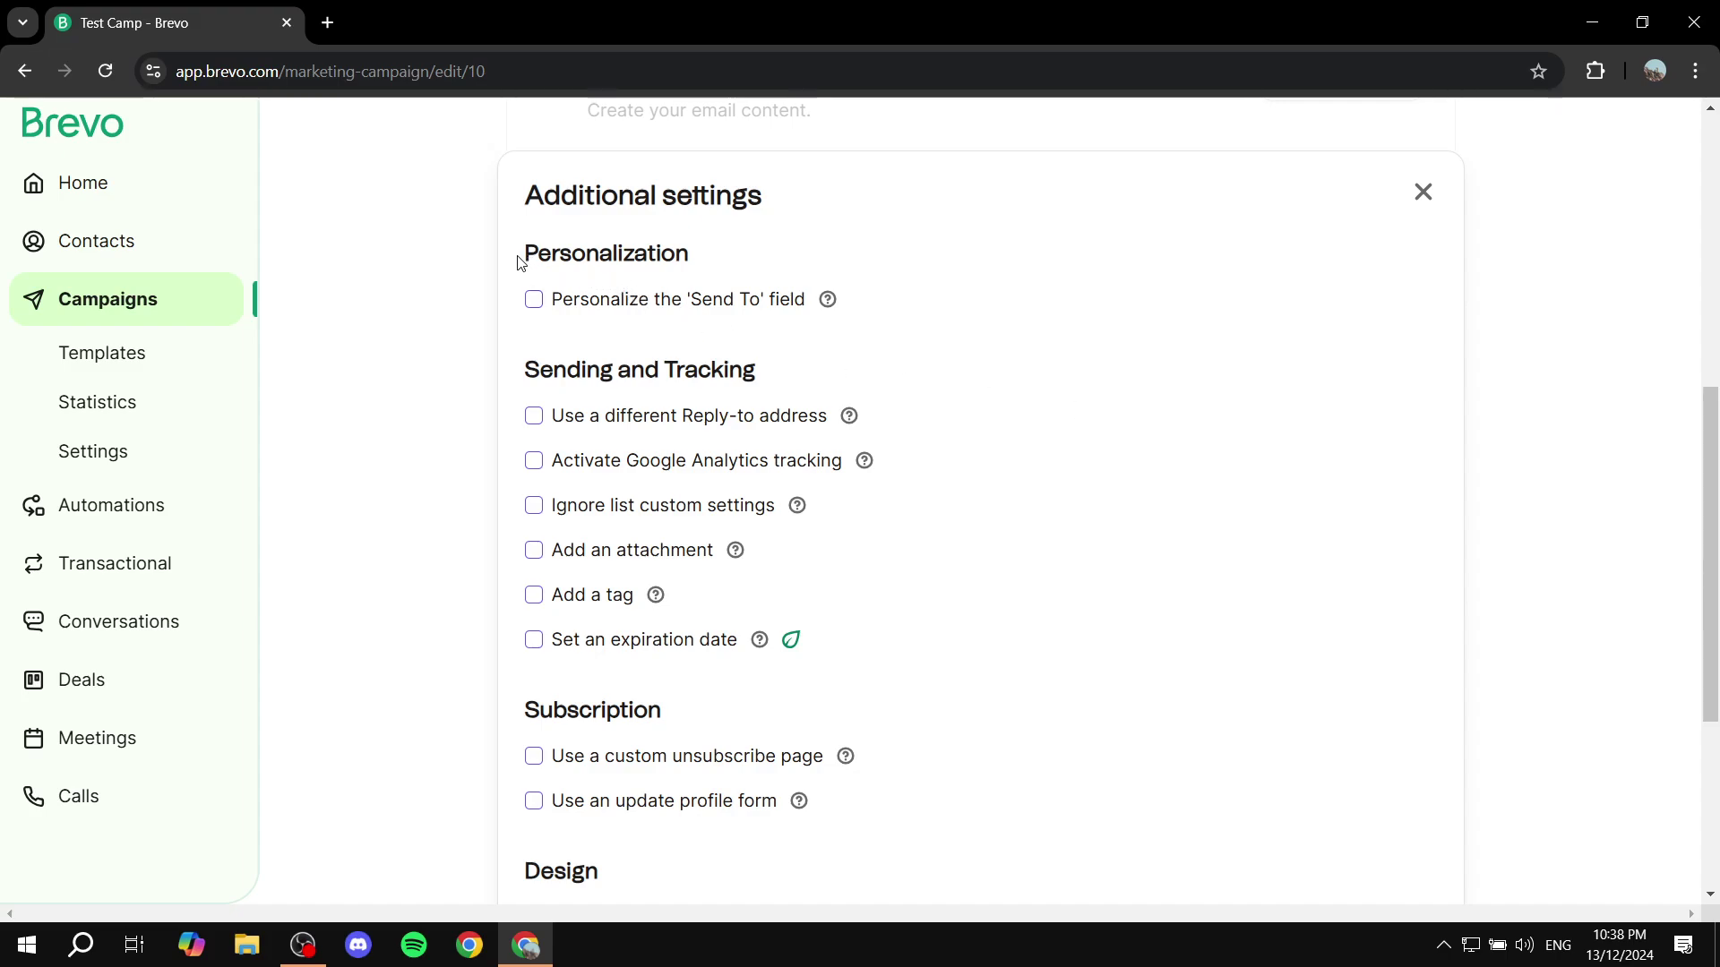
drag(519, 257, 752, 254)
click(755, 254)
click(828, 299)
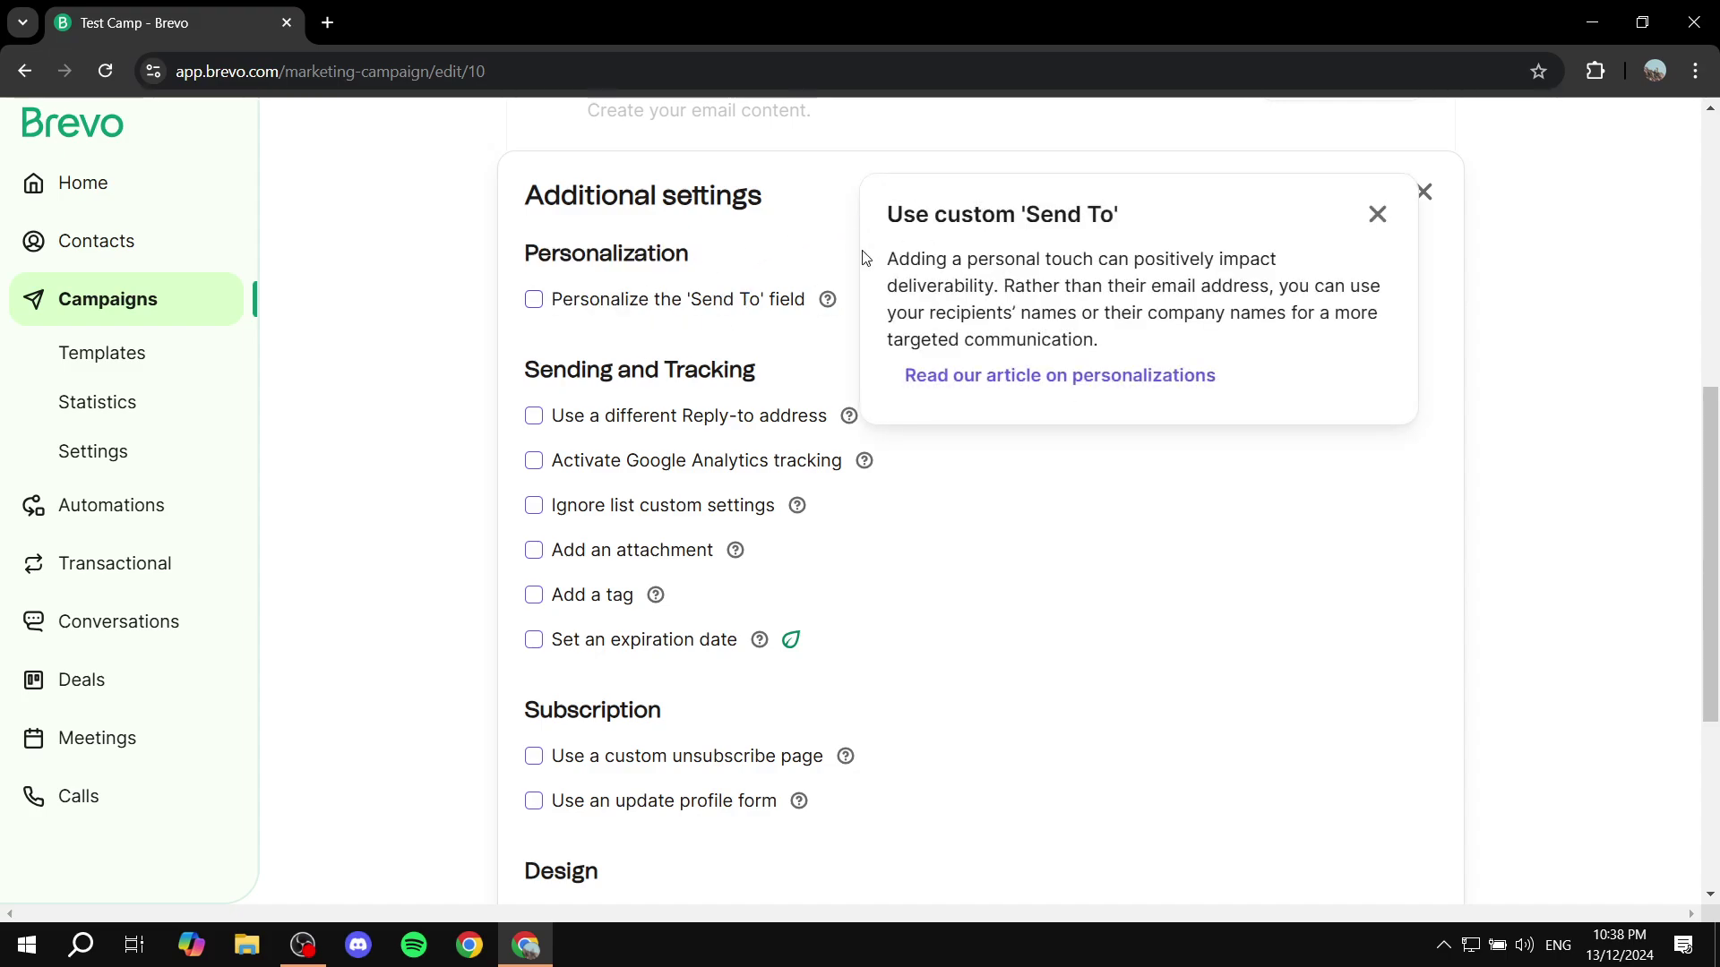
click(1424, 192)
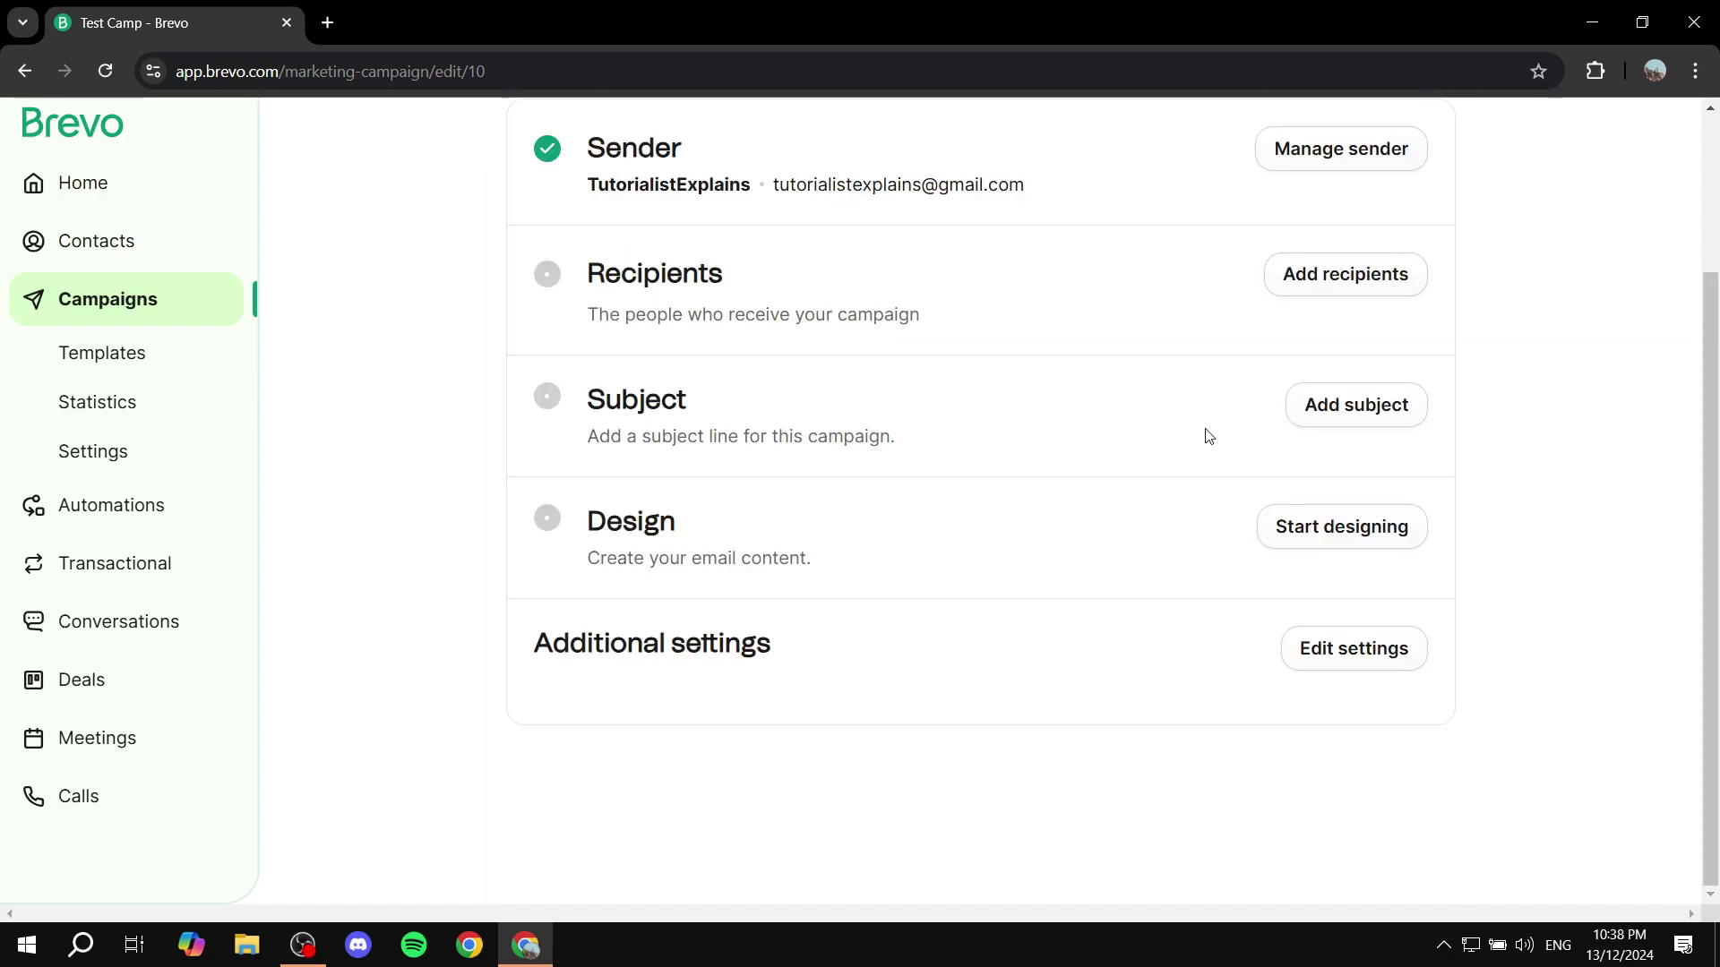
- Reopen Additional settings and display the help explaining what adding a tag does
click(1400, 665)
scroll(1070, 592, down, 5)
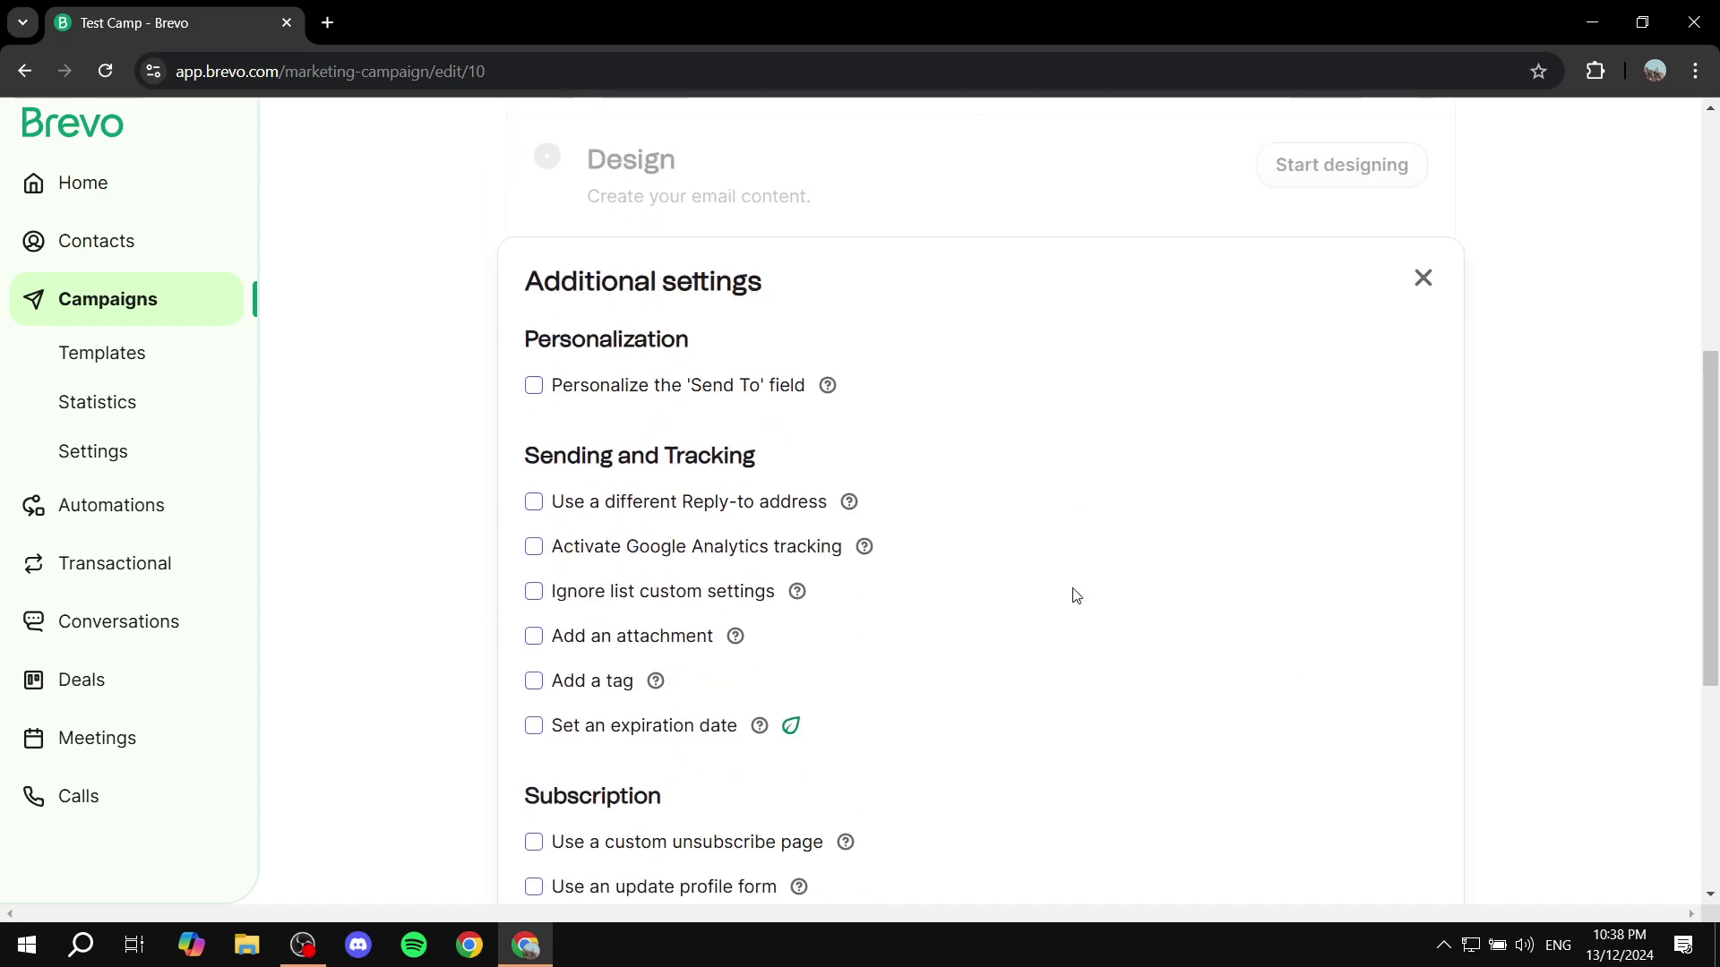
drag(523, 370, 791, 372)
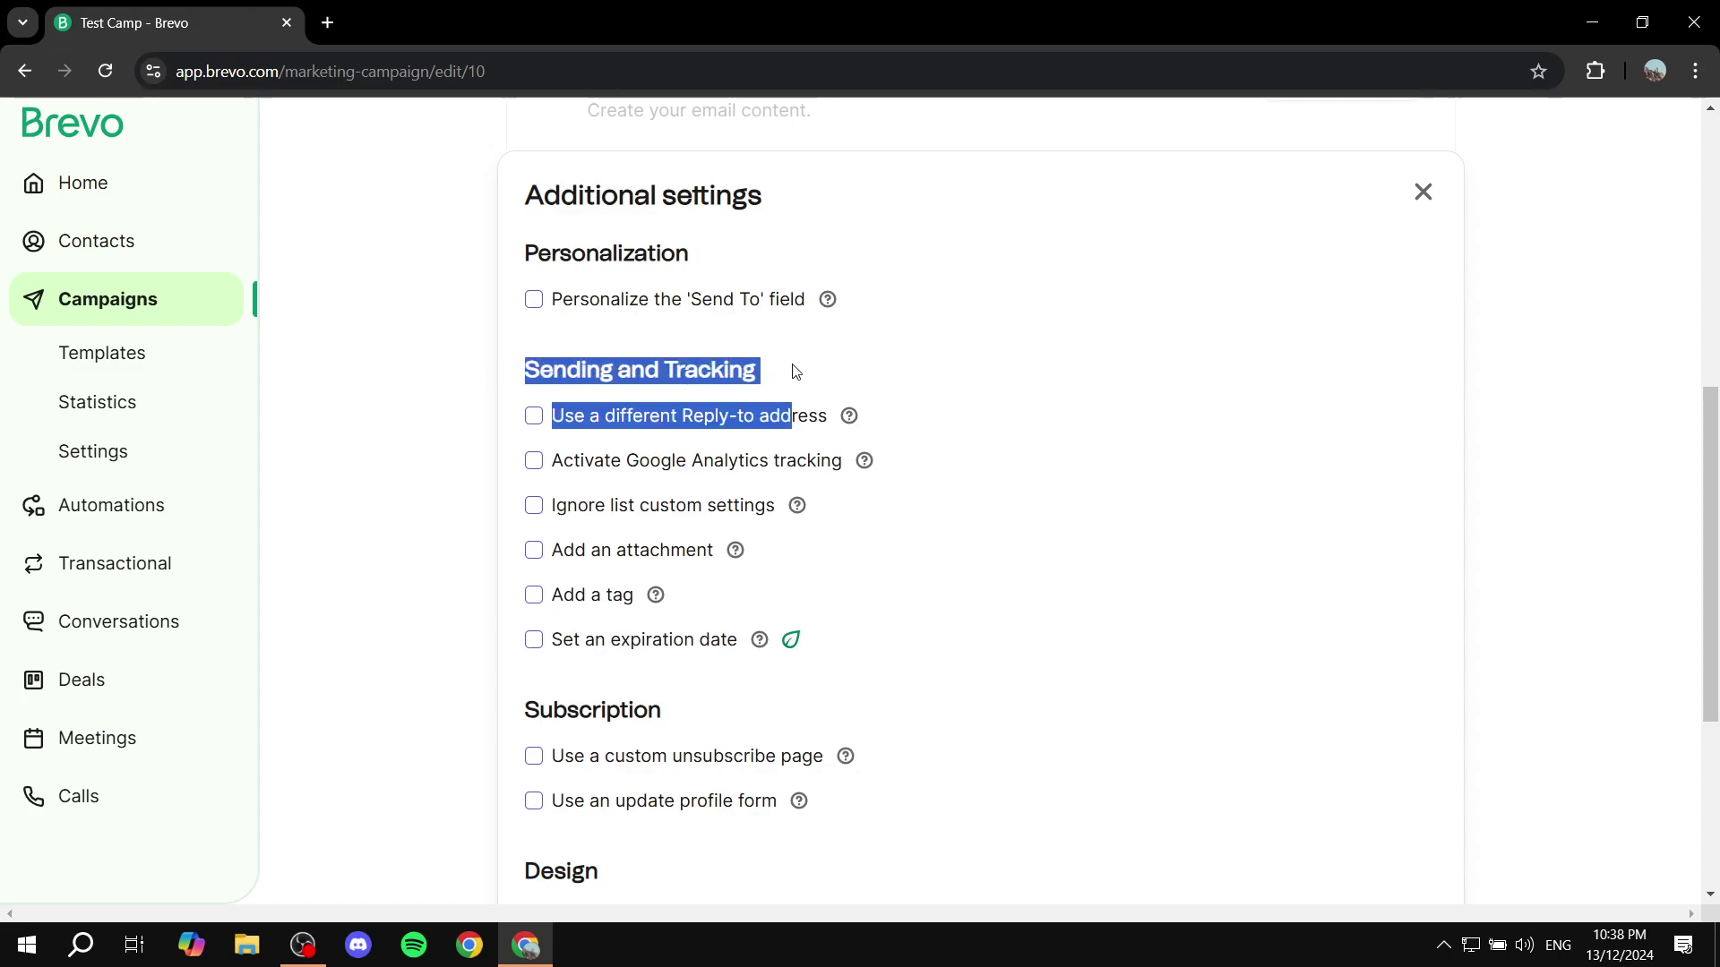
click(788, 368)
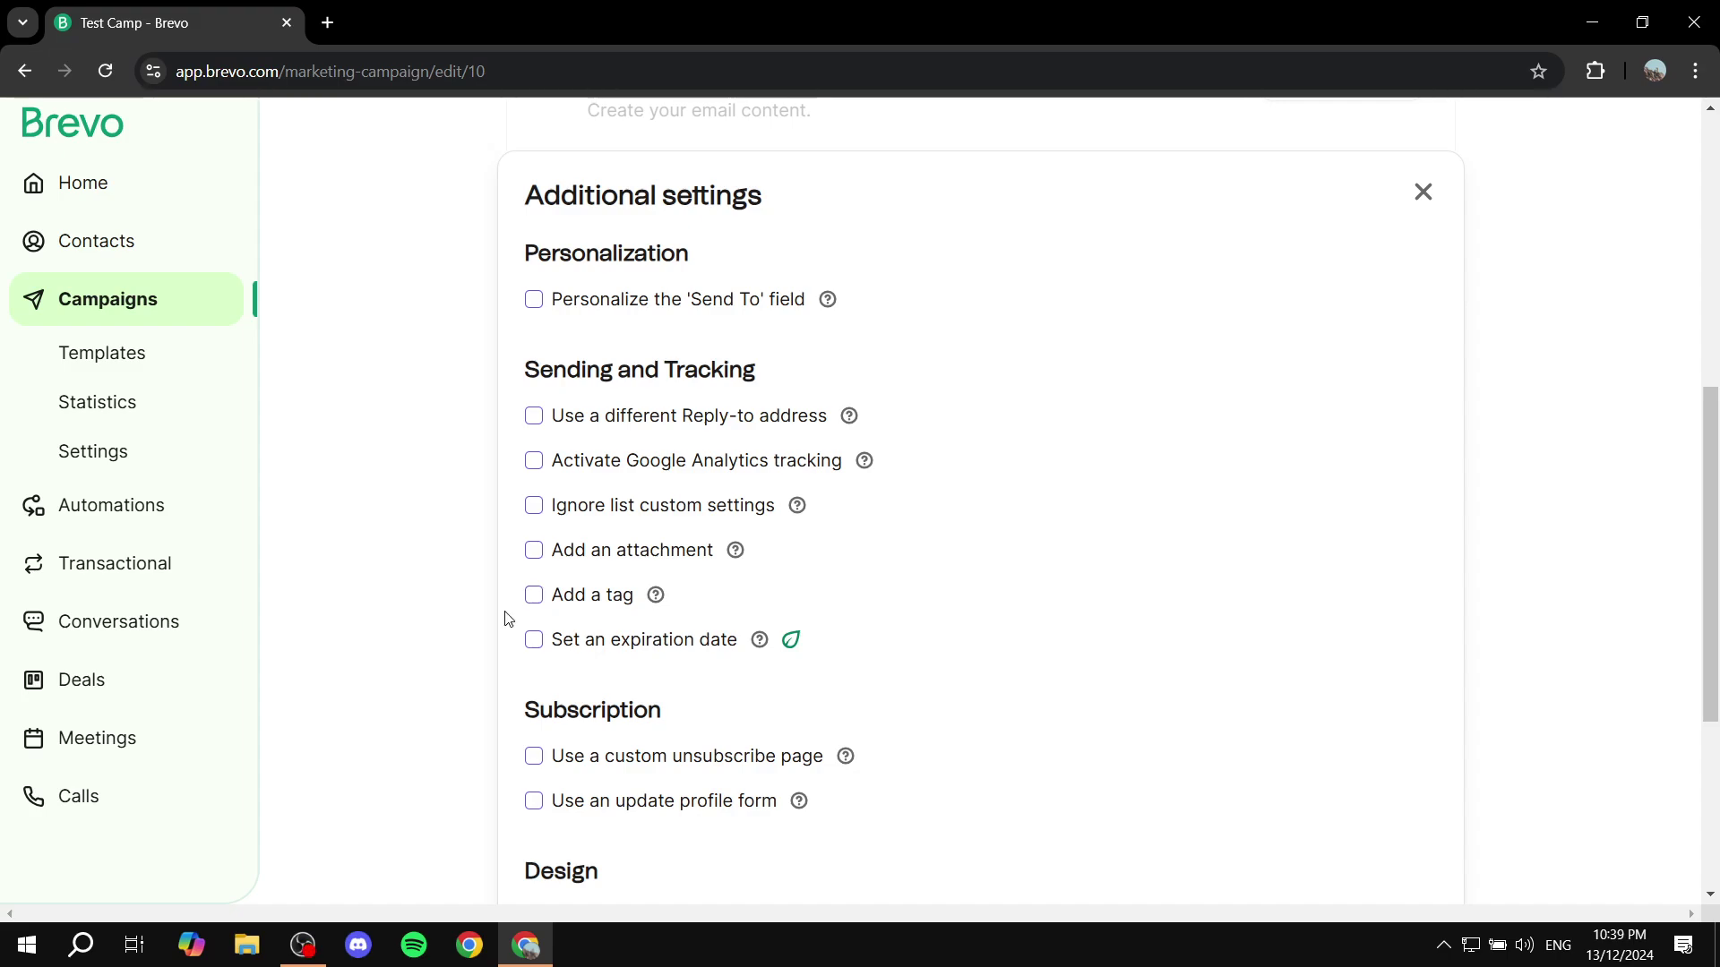
click(656, 596)
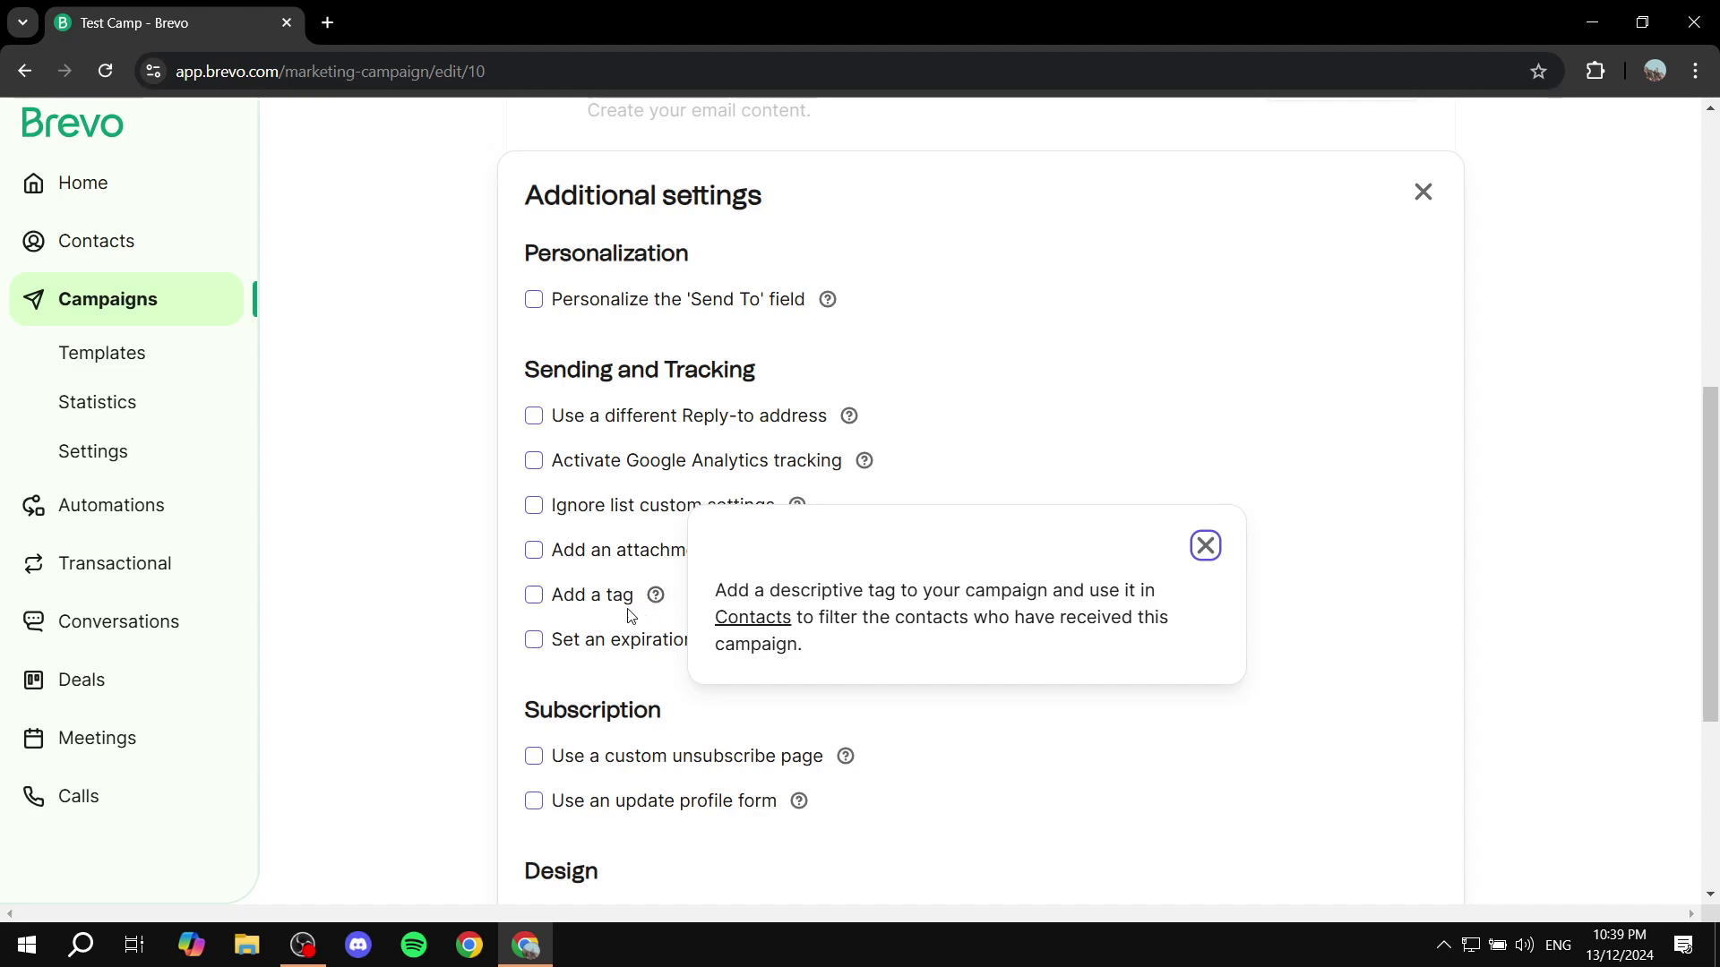
- Enable 'Add a tag' and add the new tag 'Example'
click(542, 607)
click(683, 631)
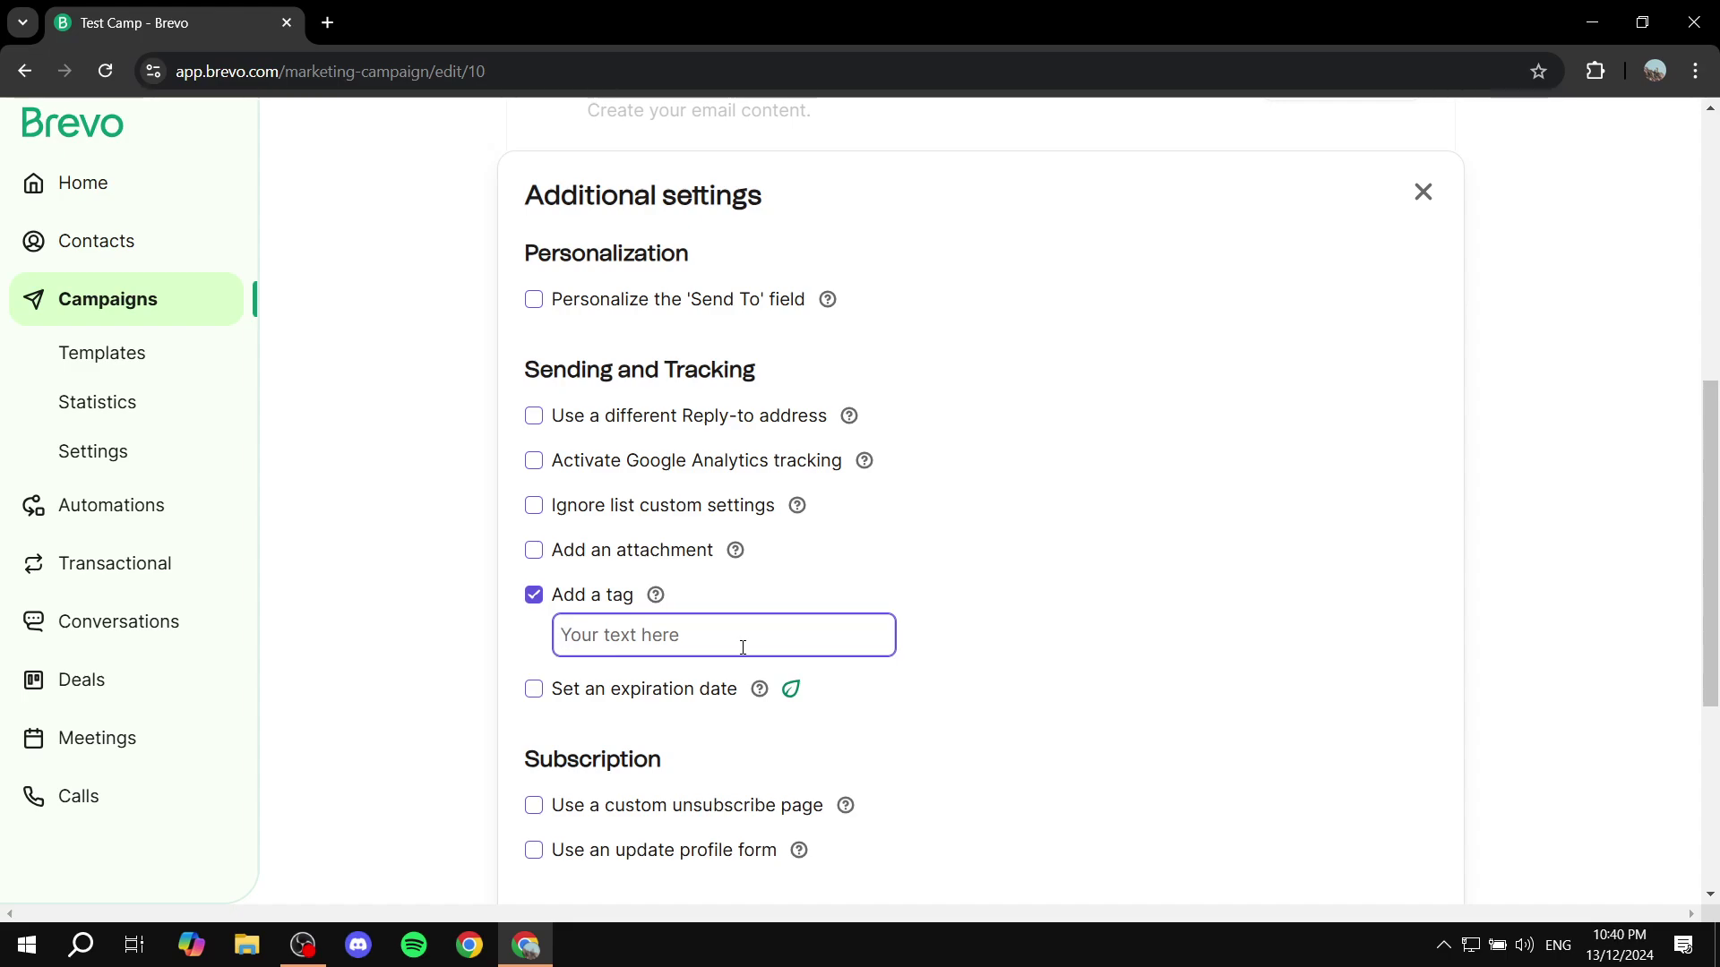
text(Example)
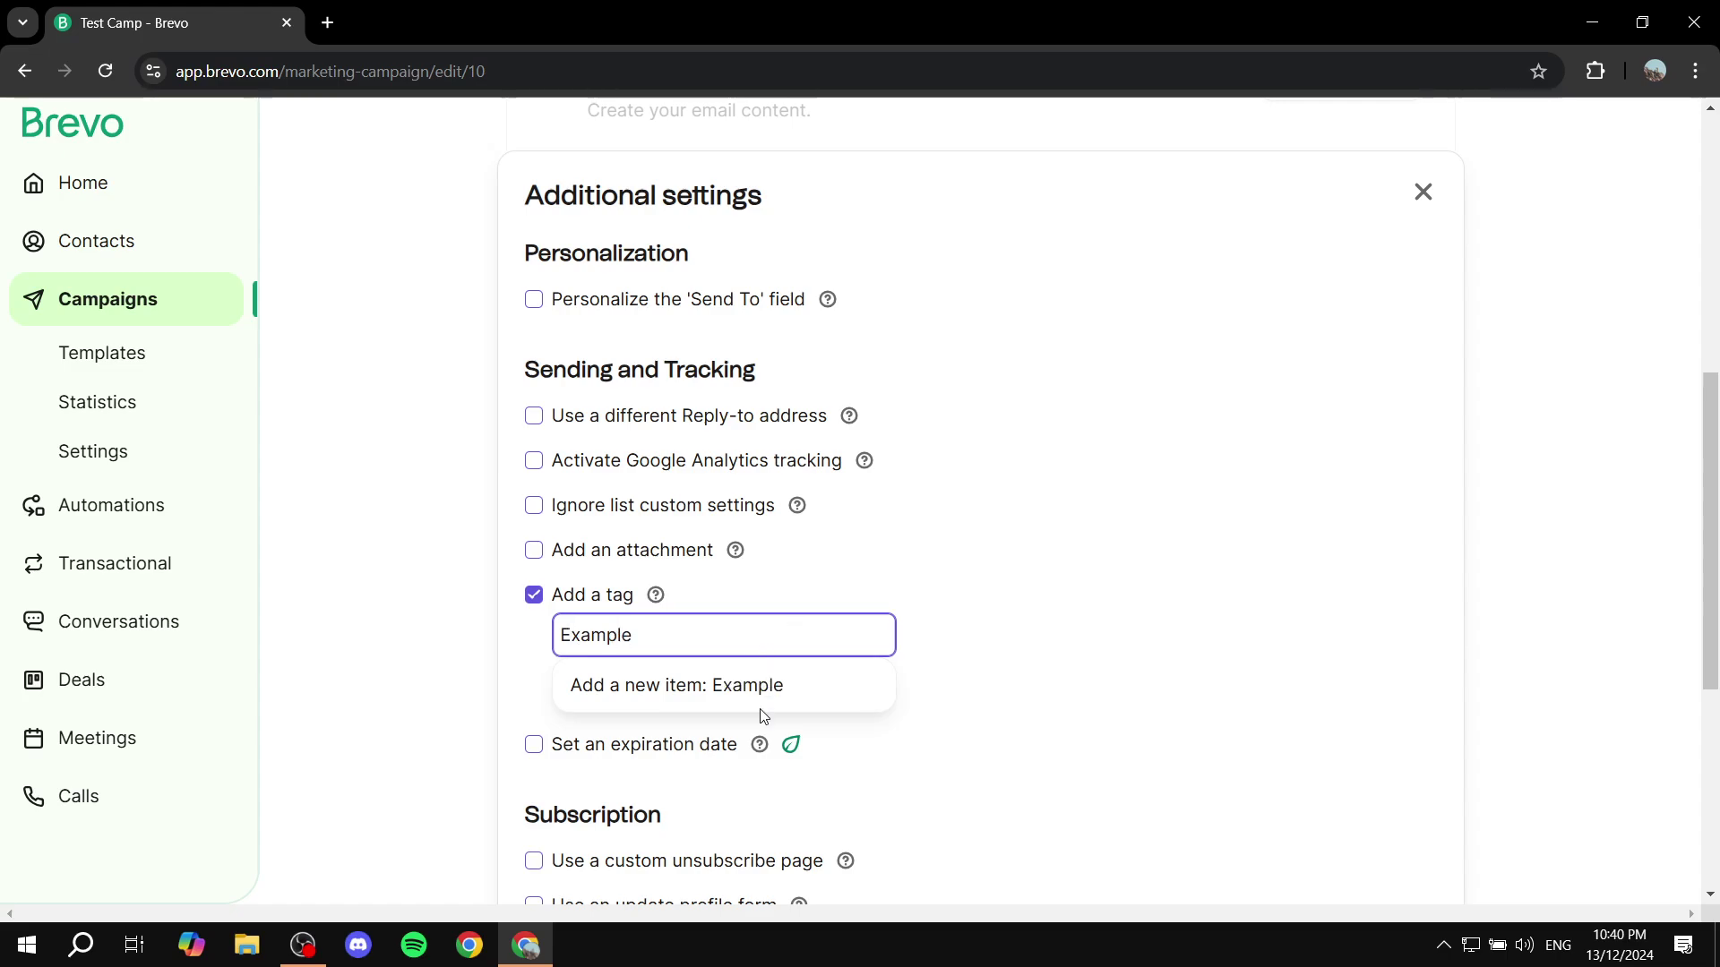
click(696, 698)
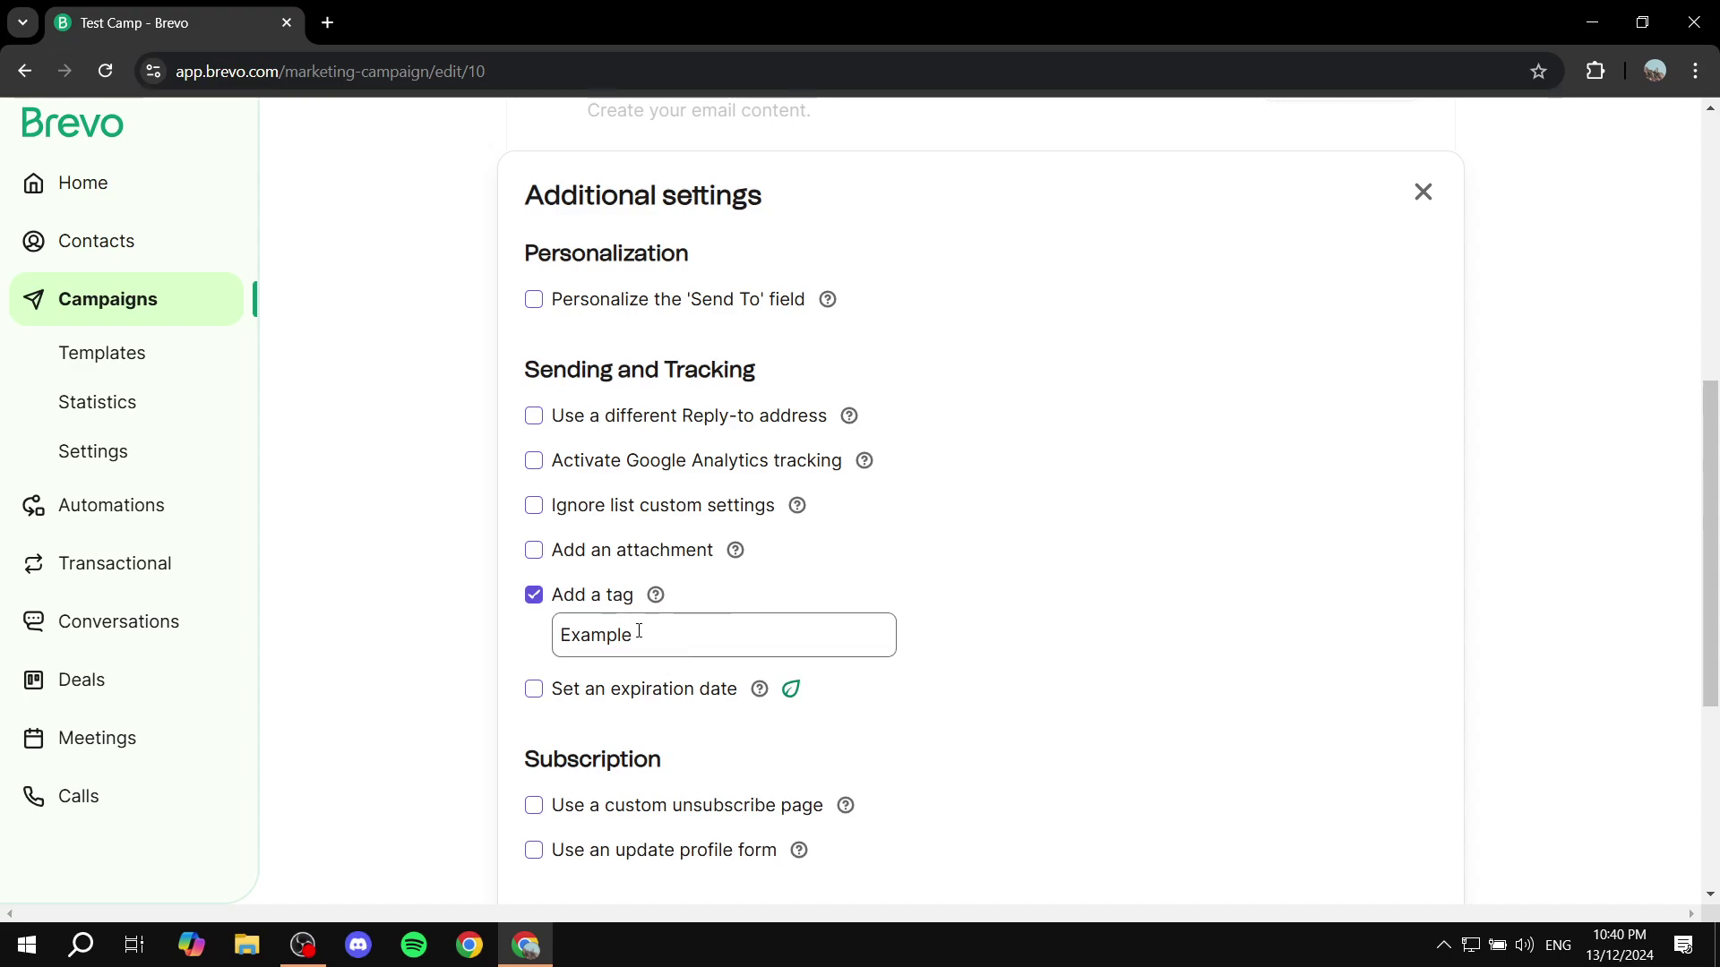
- Highlight the Example tag, then show and dismiss the tag help again
drag(740, 626, 504, 644)
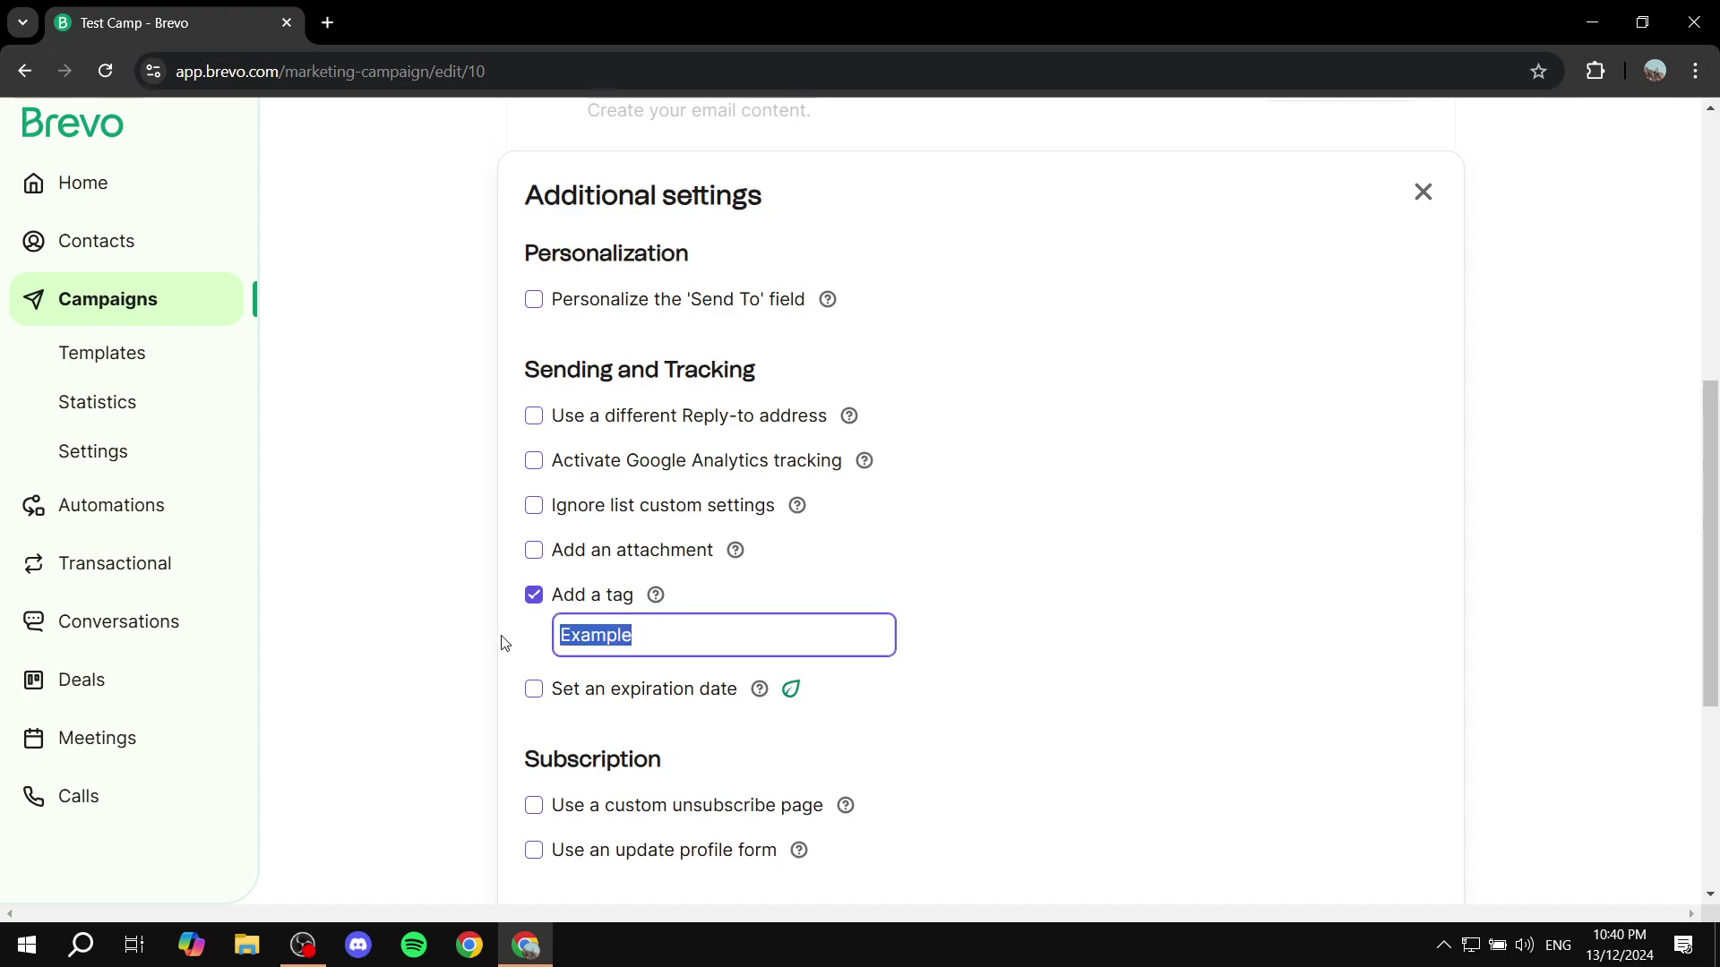
click(504, 643)
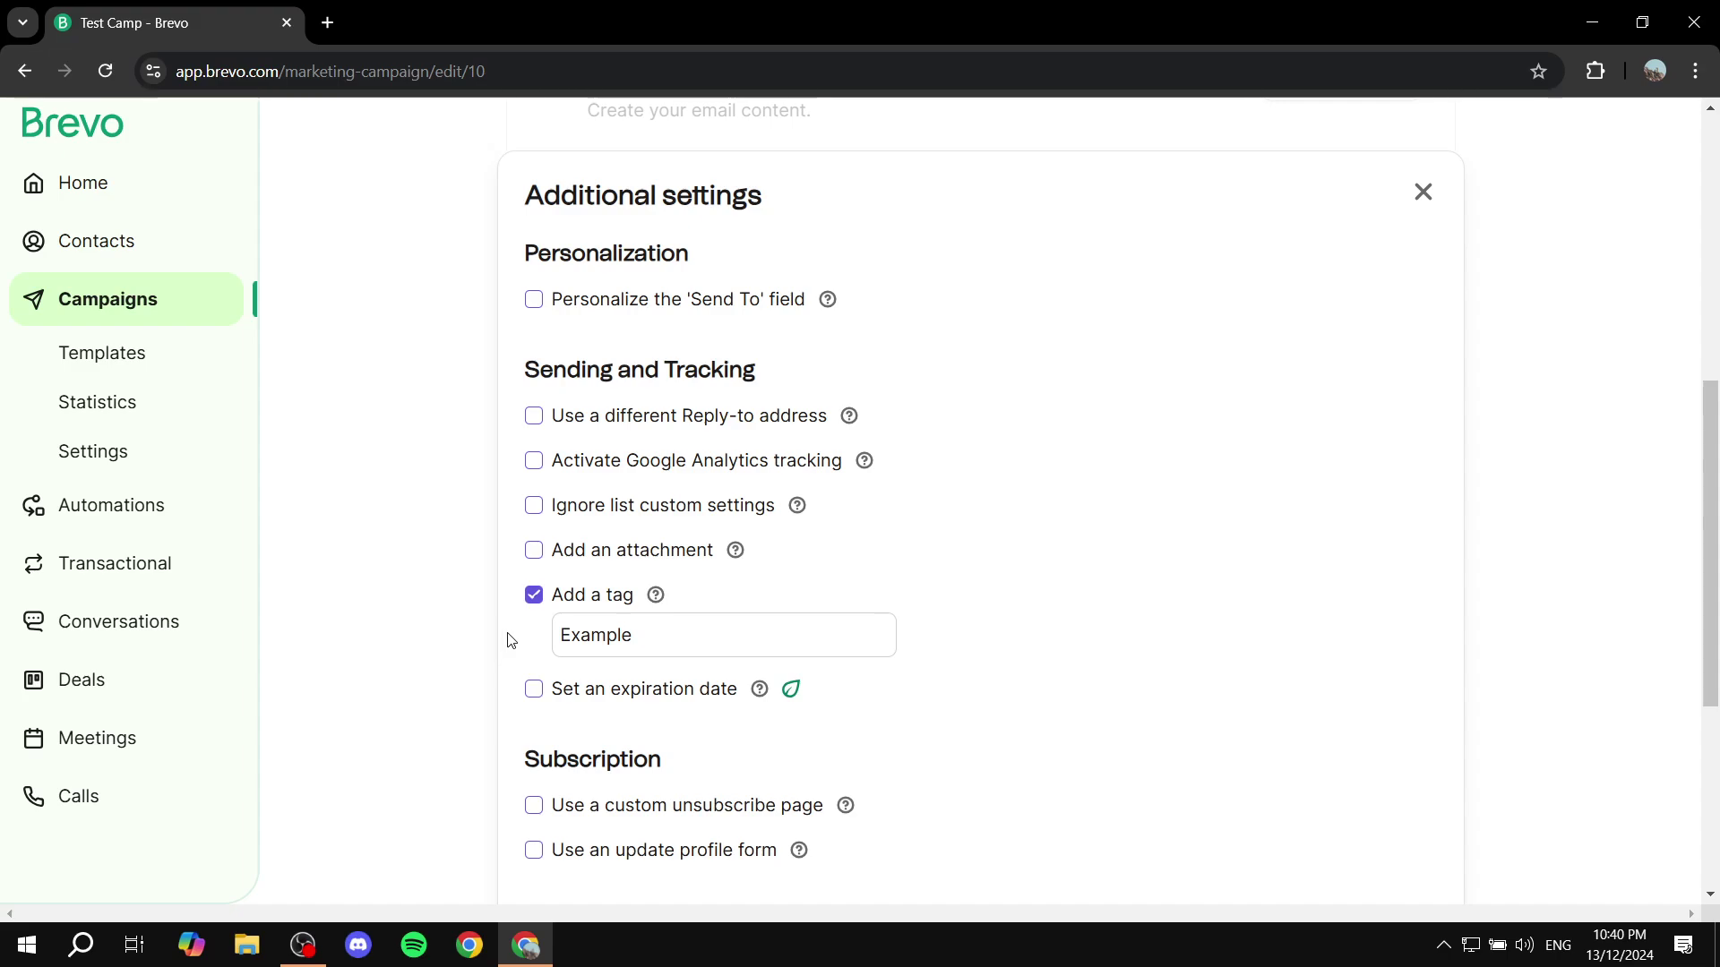
click(656, 595)
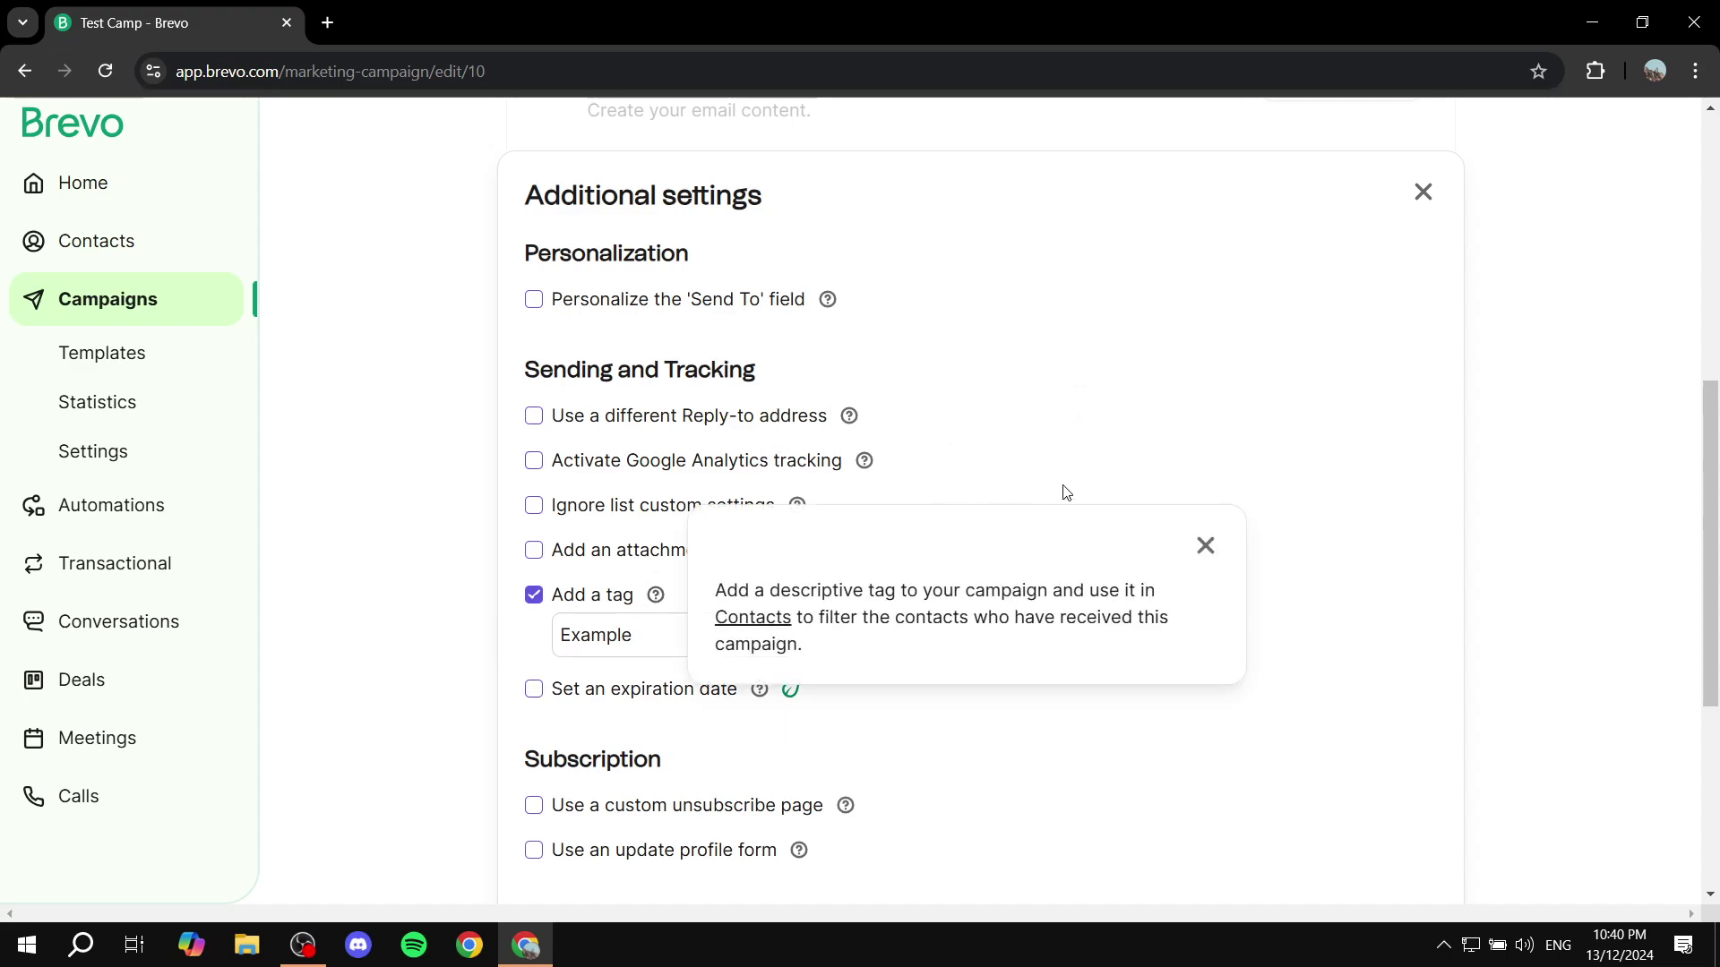
click(1206, 546)
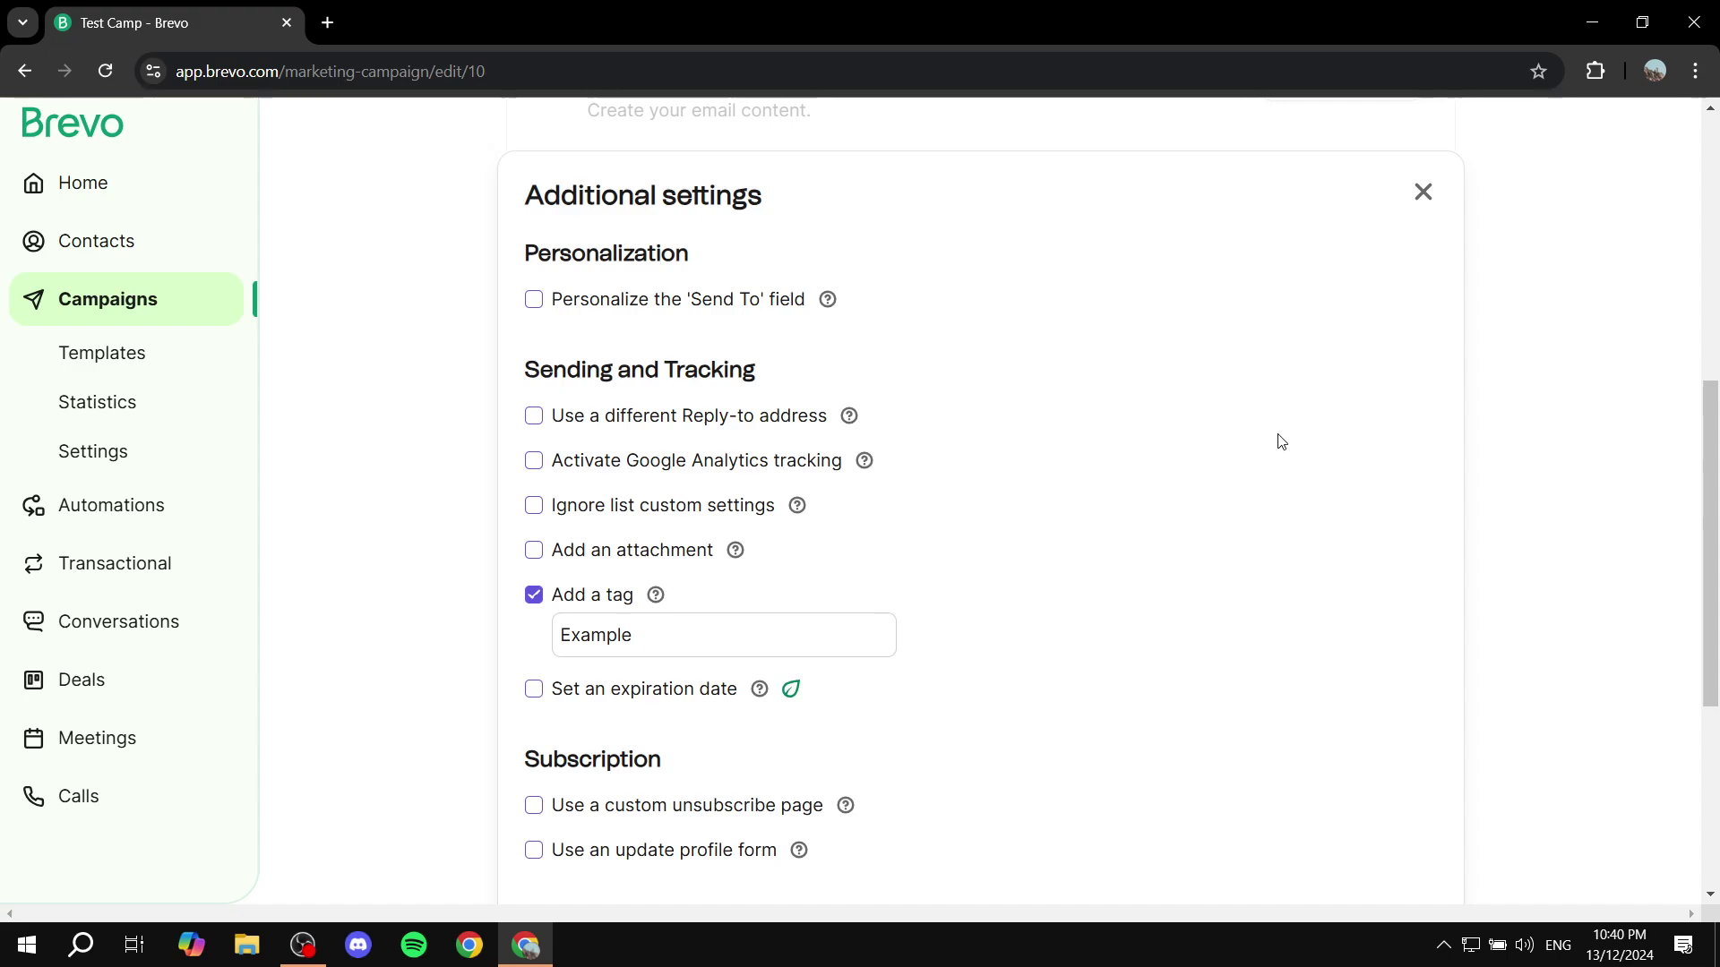
- Close the Additional settings panel and return to the top of the Test Camp draft
click(1422, 192)
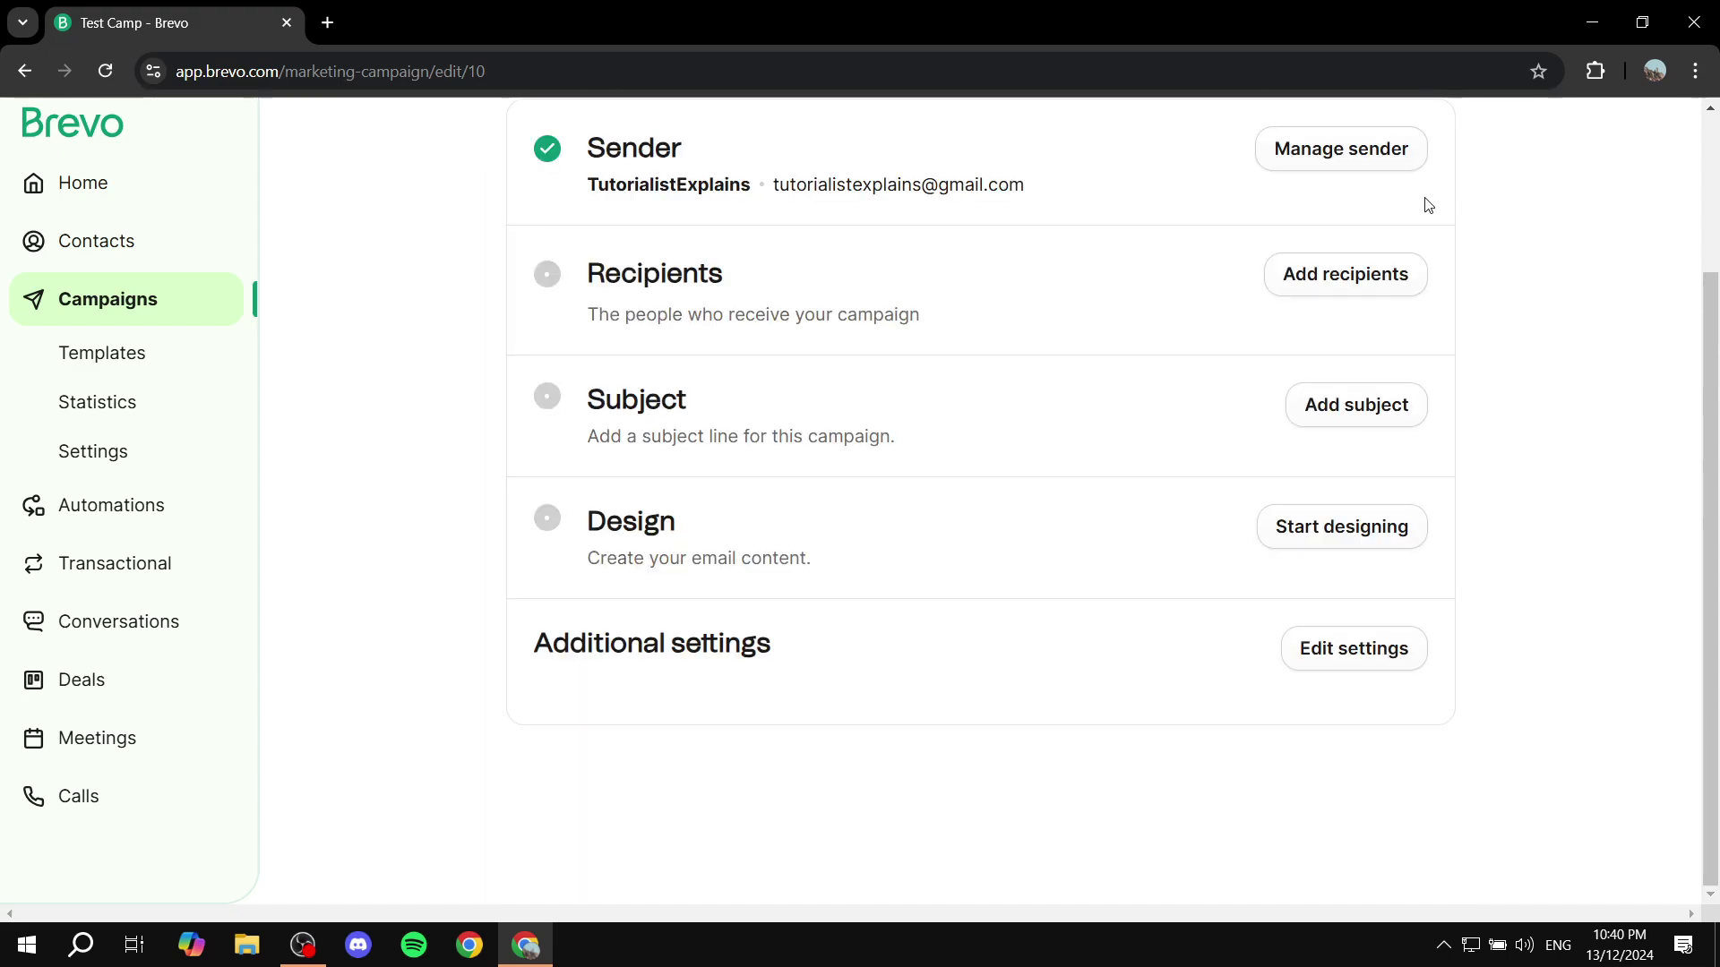
scroll(1470, 296, up, 3)
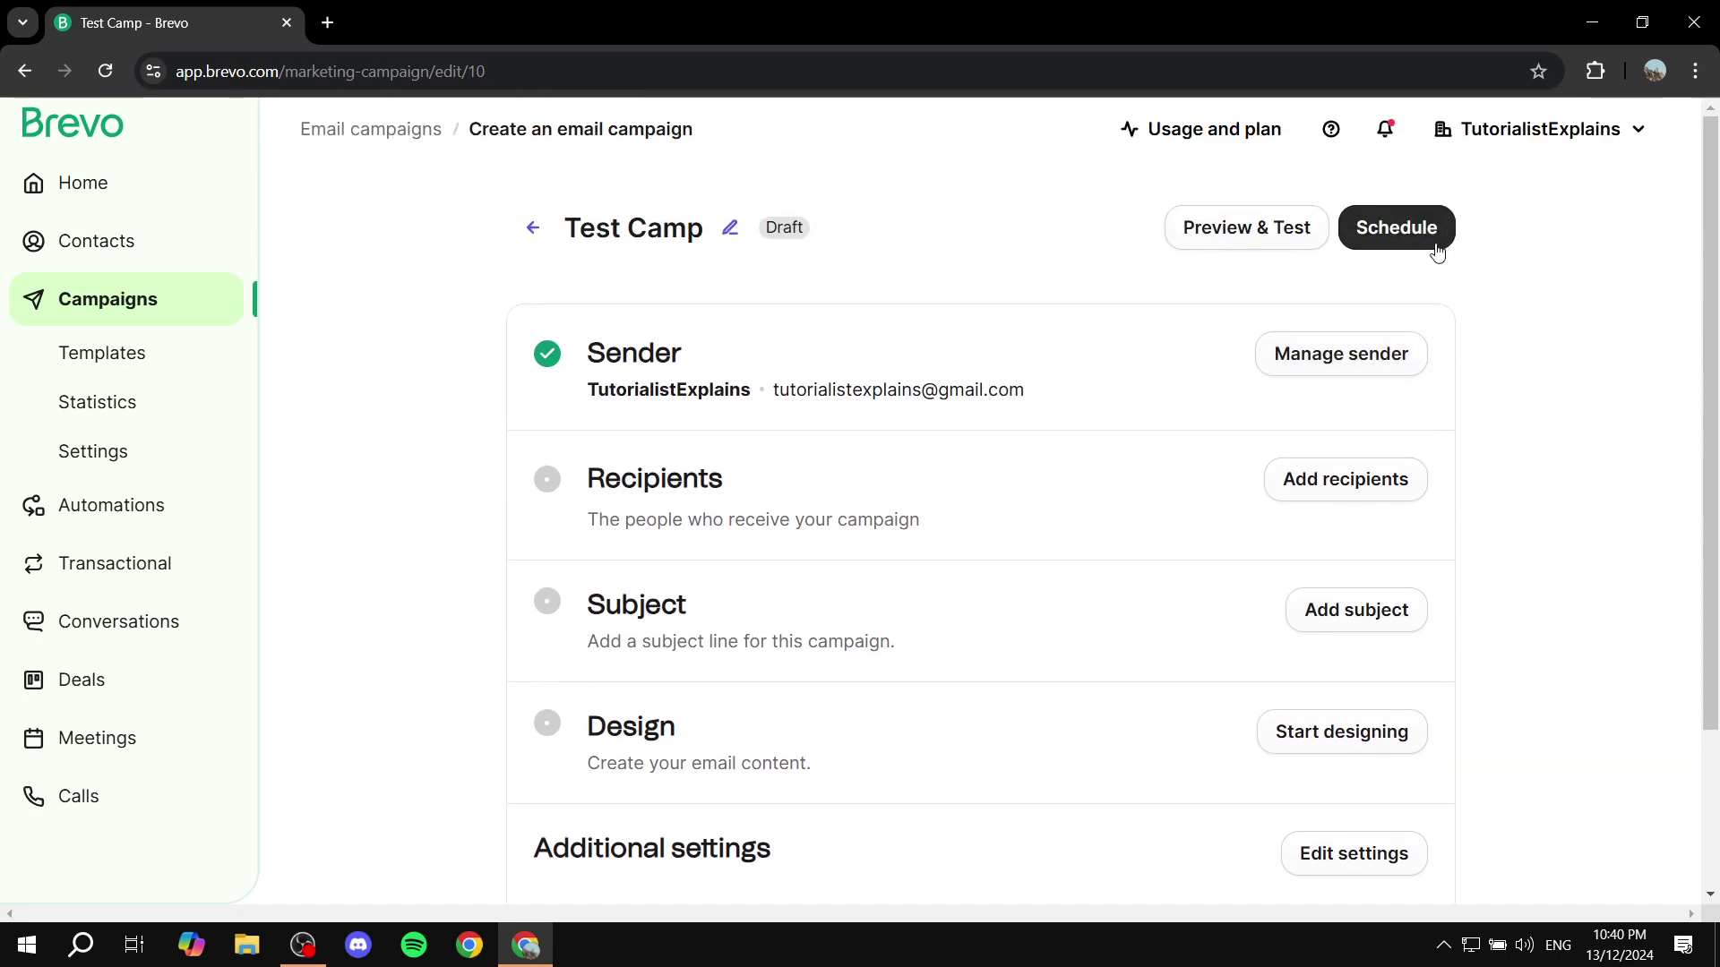